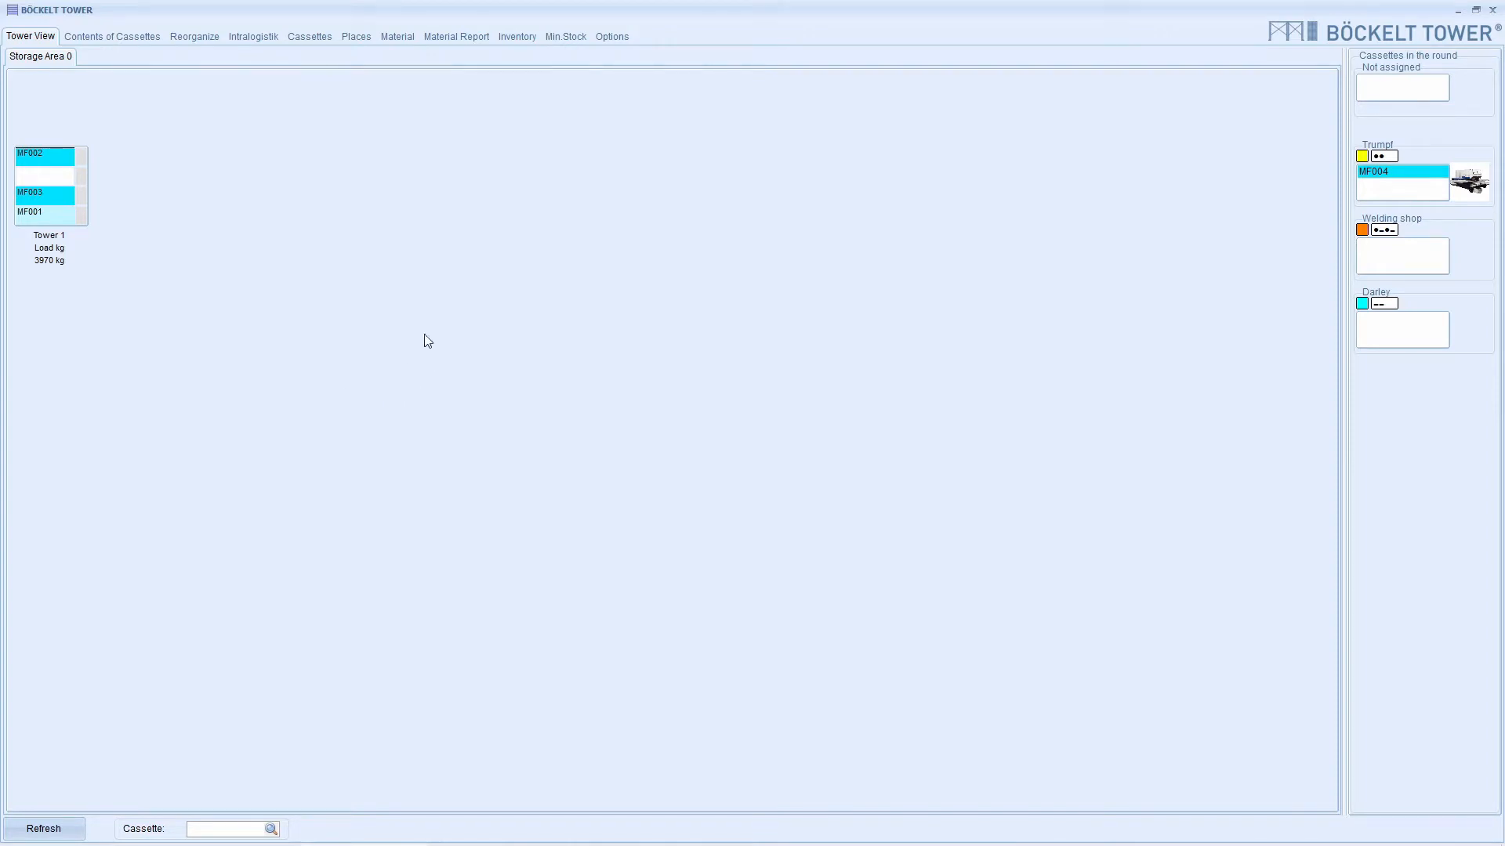
- Unlock the advanced settings in the options by entering the options password
left_click(612, 36)
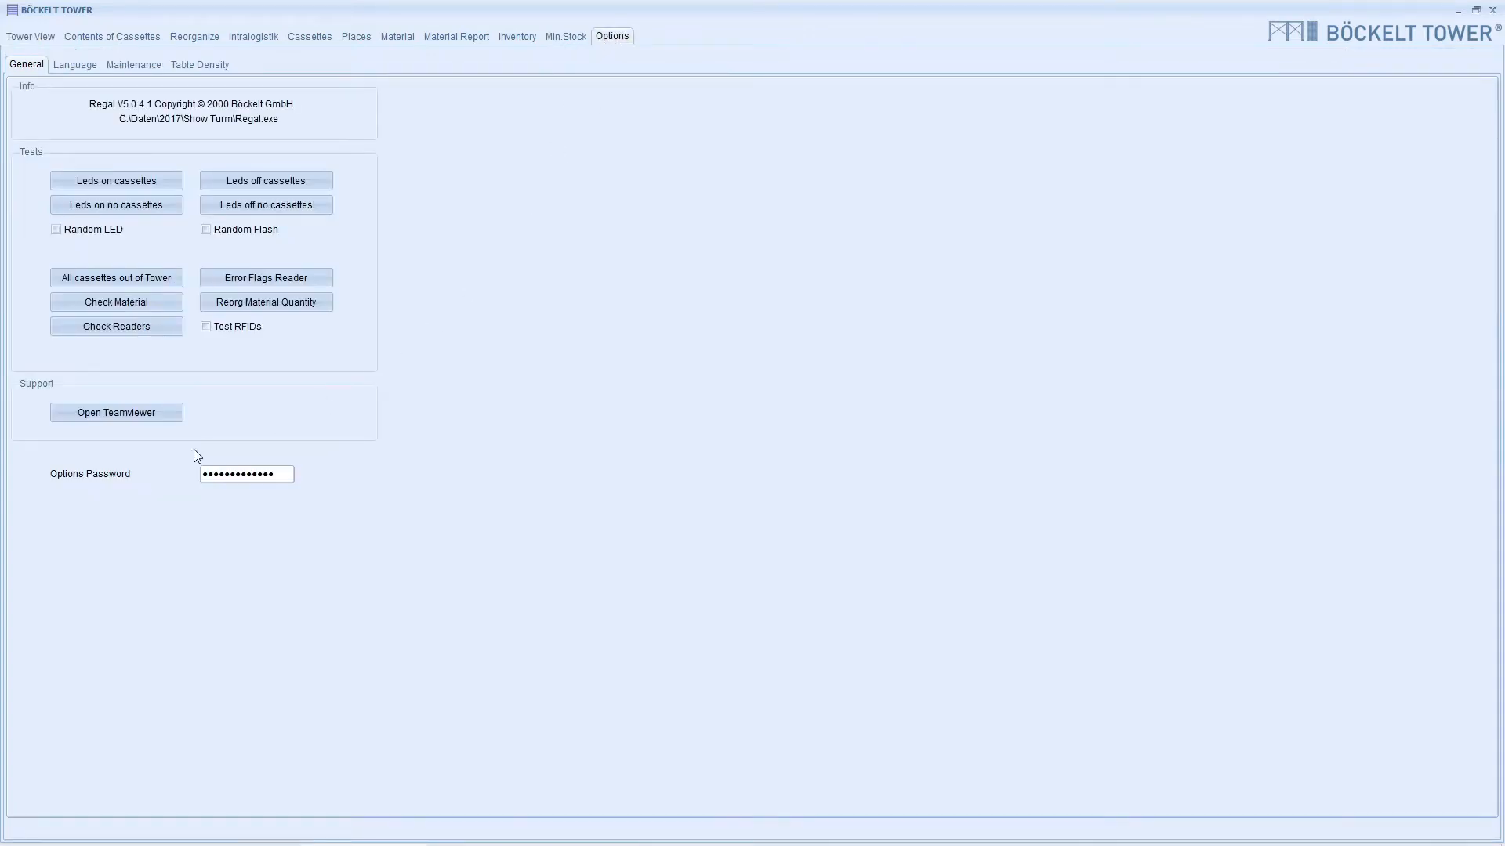
left_click_drag(265, 477, 178, 473)
type("******")
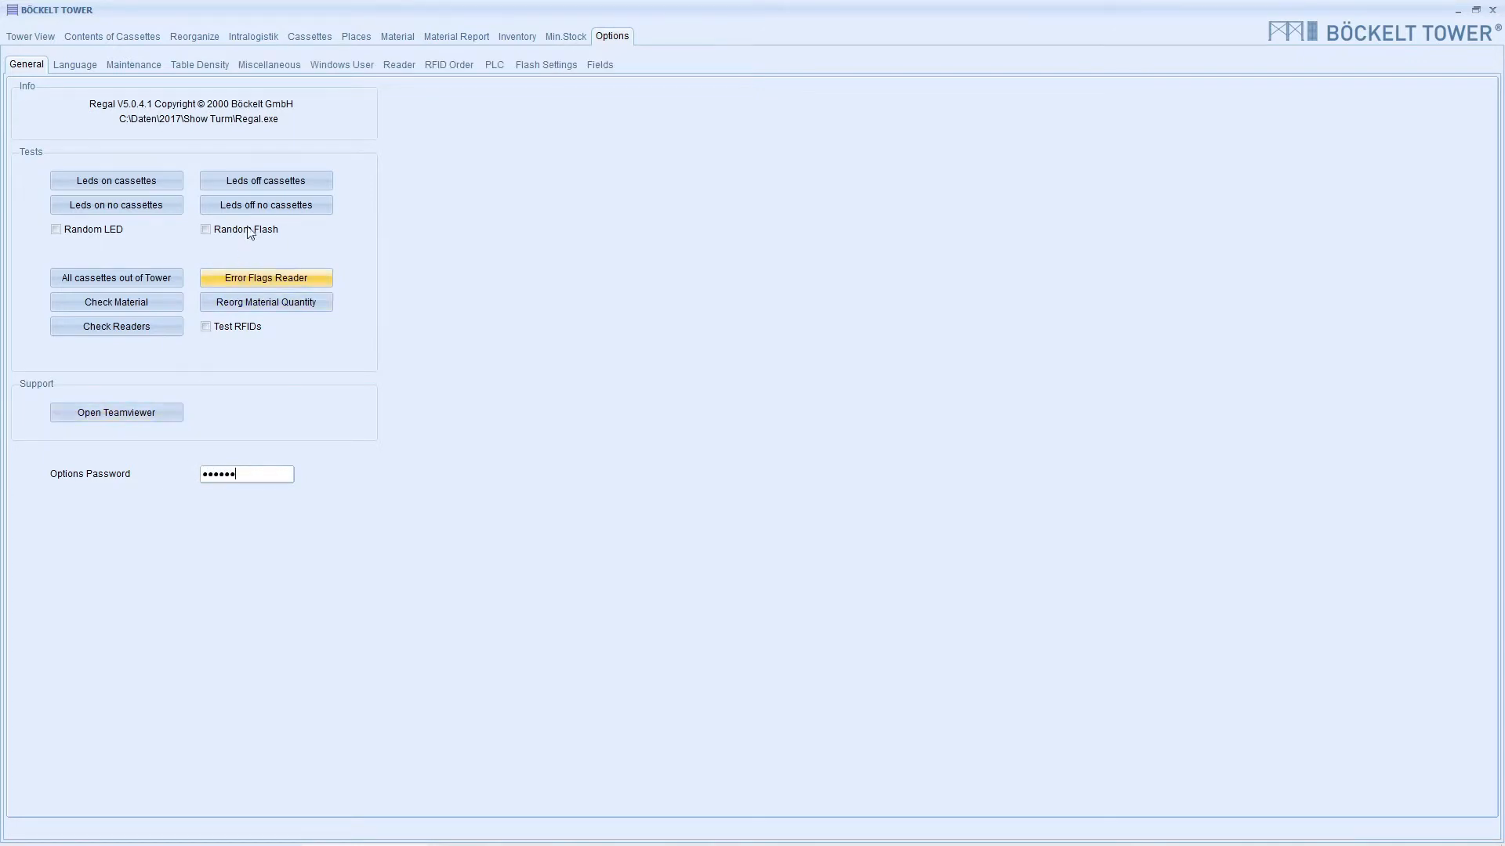
- Enable the creation of Intralogistik jobs and the delivery time in the Windows User options
left_click(341, 68)
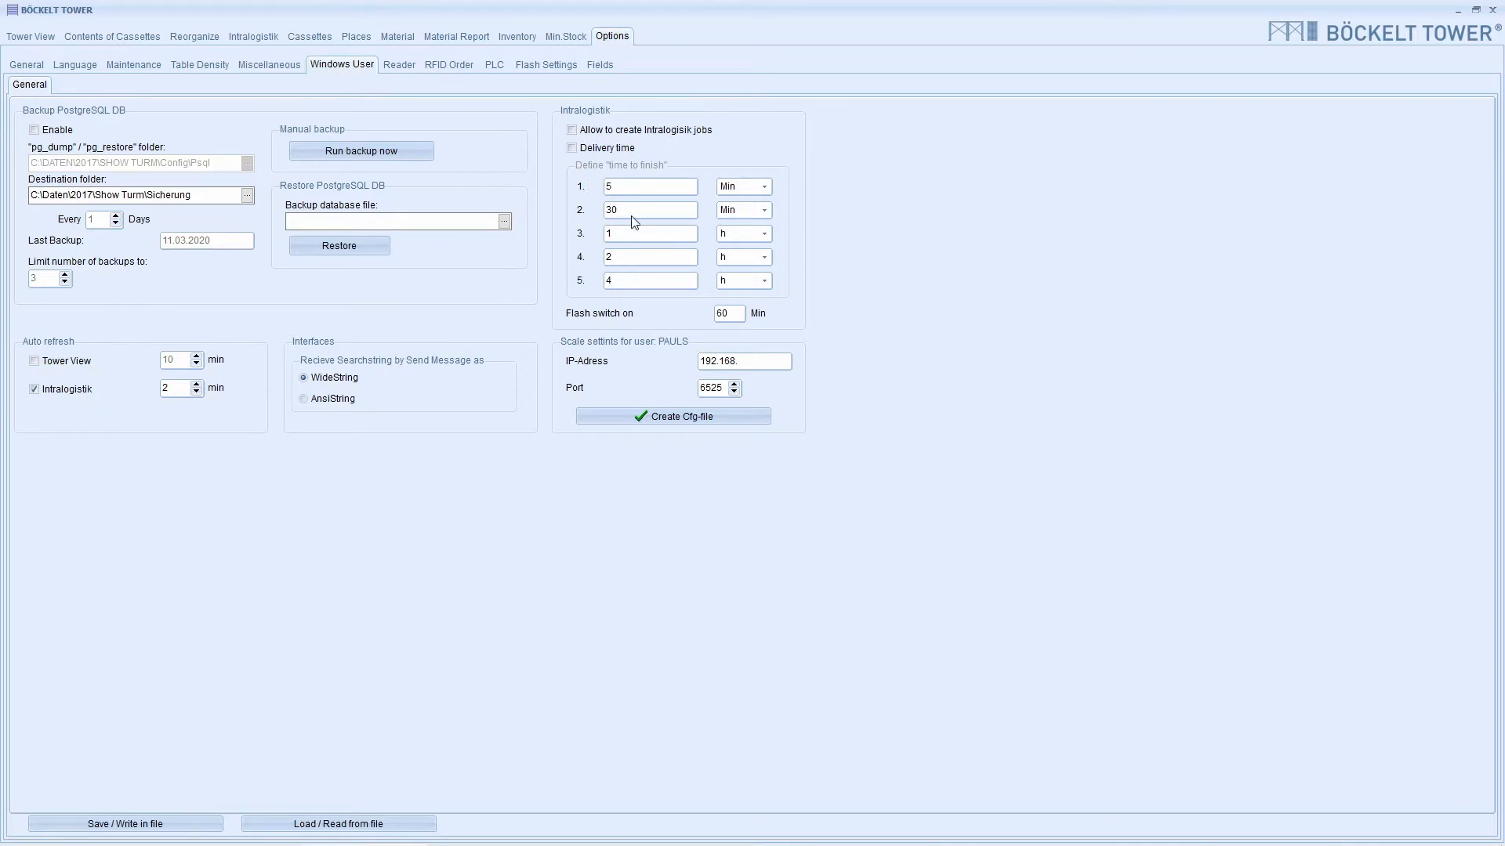
left_click(641, 133)
left_click(612, 150)
- Check the delivery destinations and time-to-finish choices offered for cassette MF002 in Tower View, without assigning a job
left_click(23, 39)
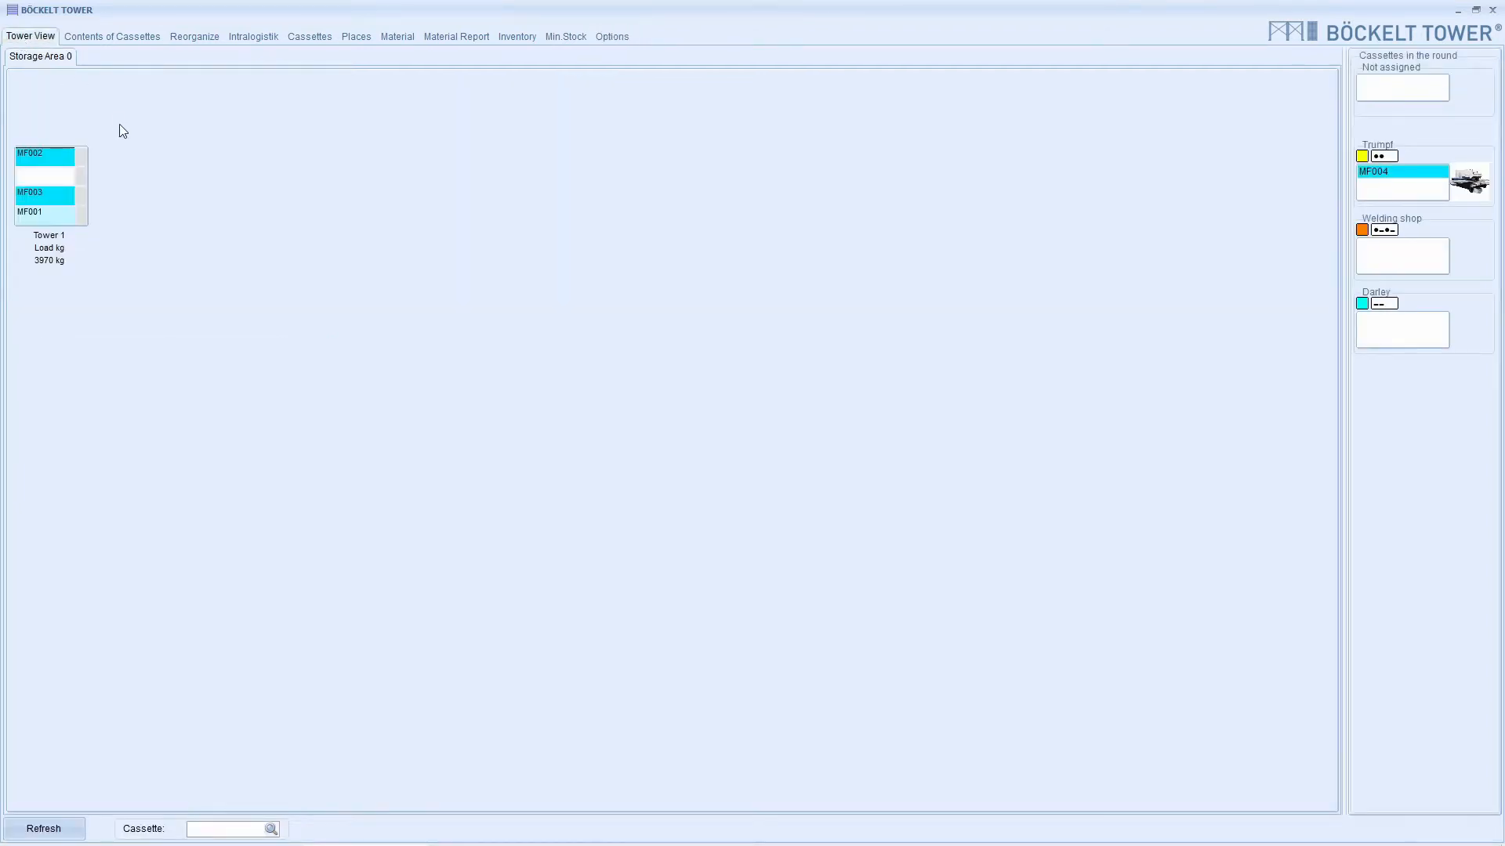
right_click(36, 151)
mouse_move(78, 161)
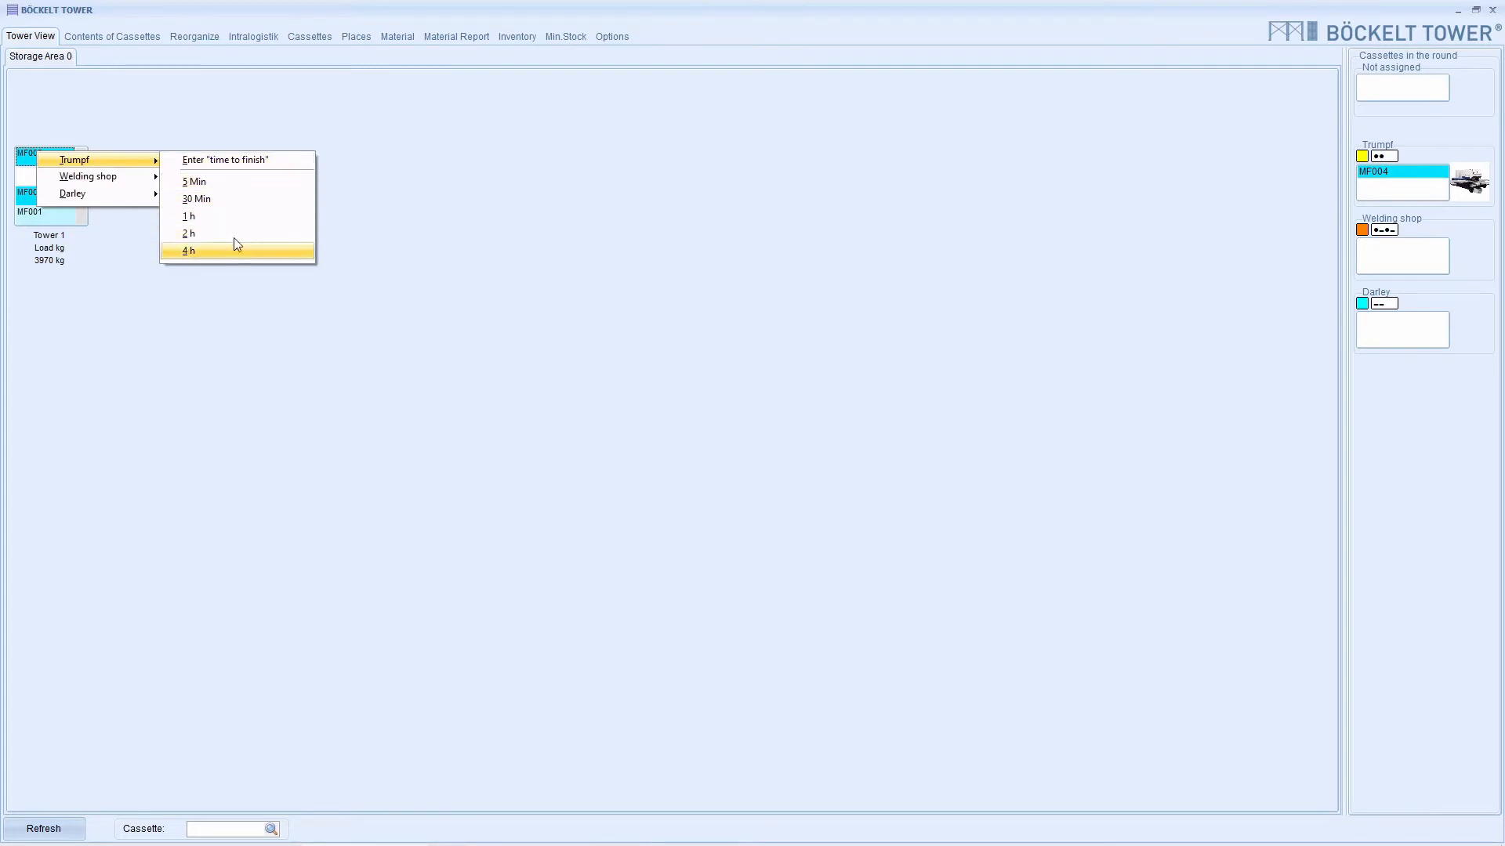
left_click(459, 220)
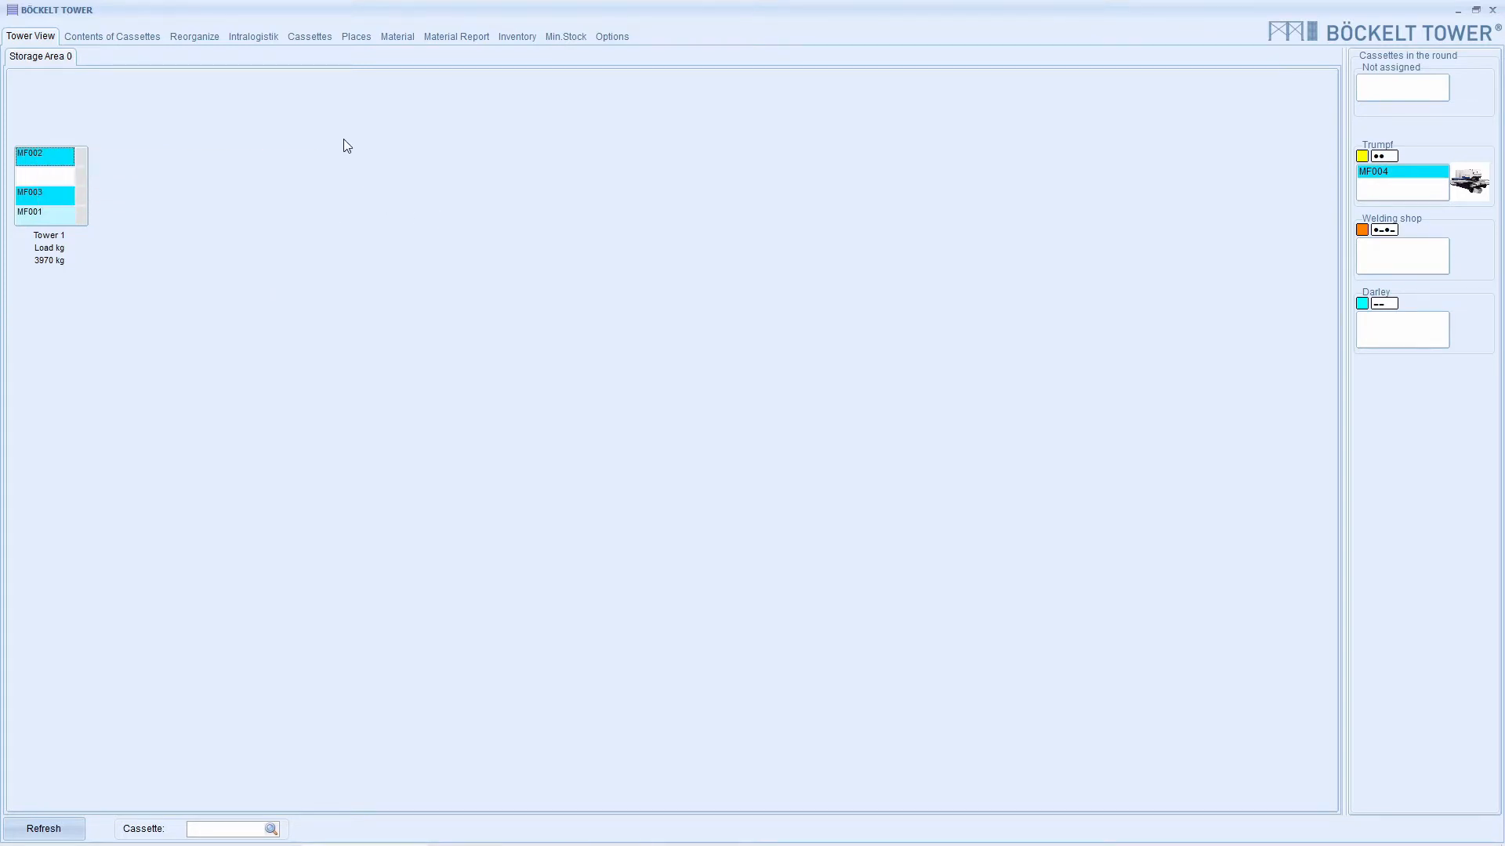
- Save the Windows User settings to file
left_click(608, 37)
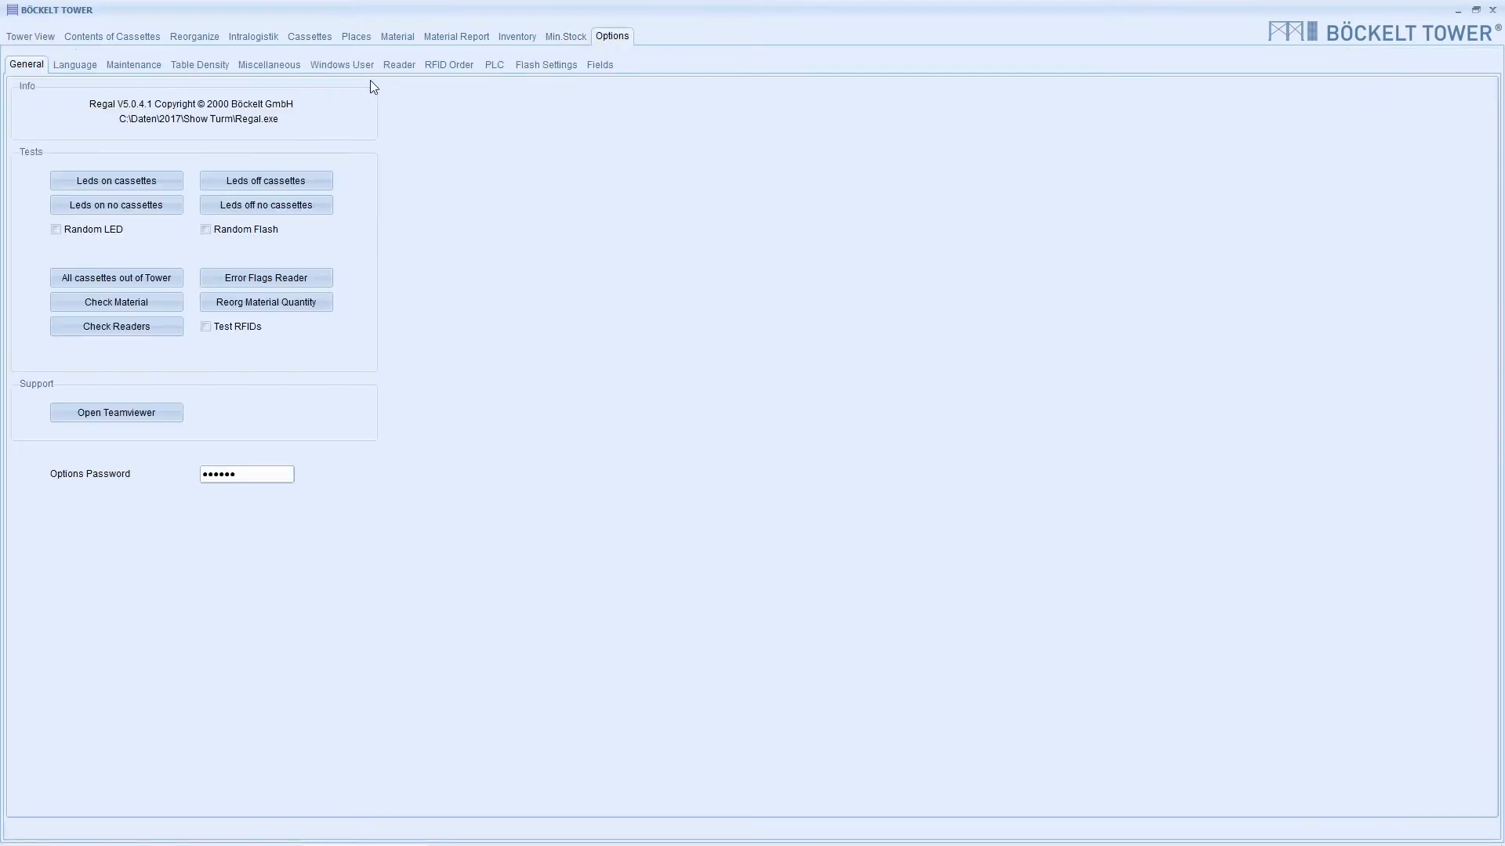
left_click(342, 64)
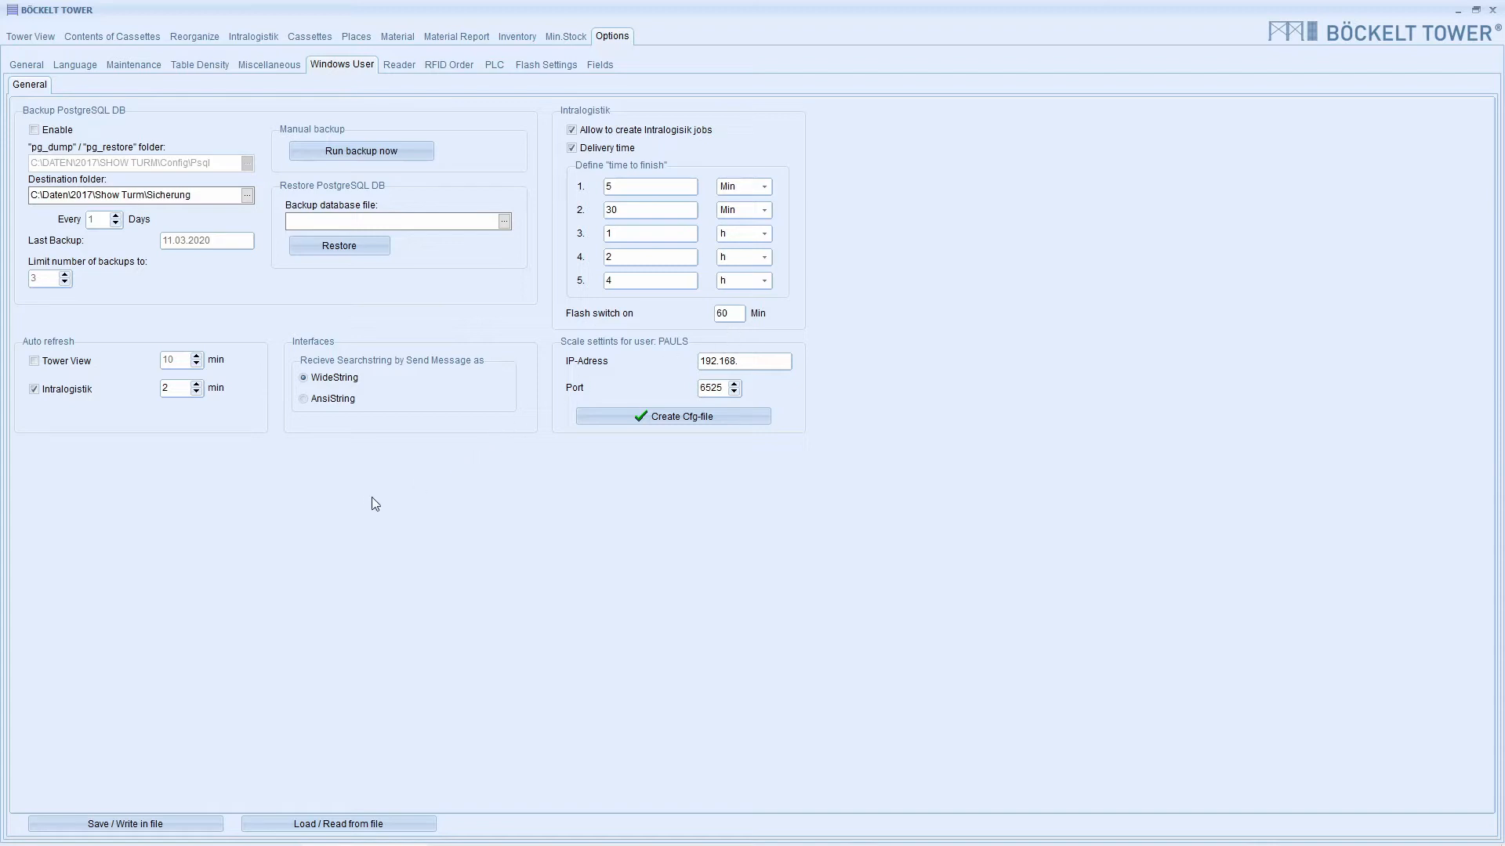
left_click(121, 829)
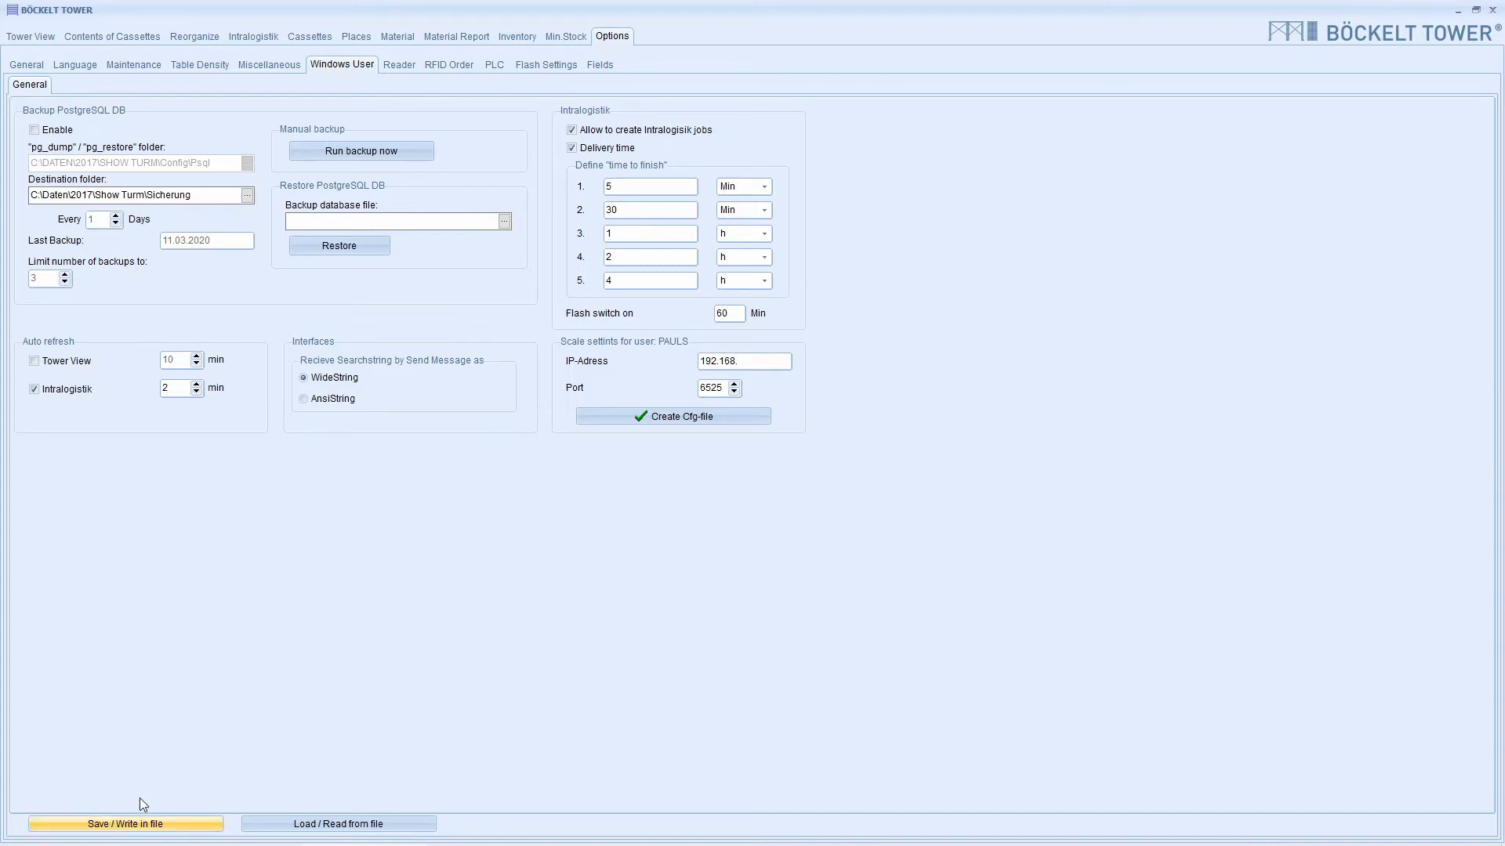
- Review the transport destinations for cassette MF002 in the tower and for cassette MF004 at Trumpf, including the times for a return to the tower
left_click(30, 39)
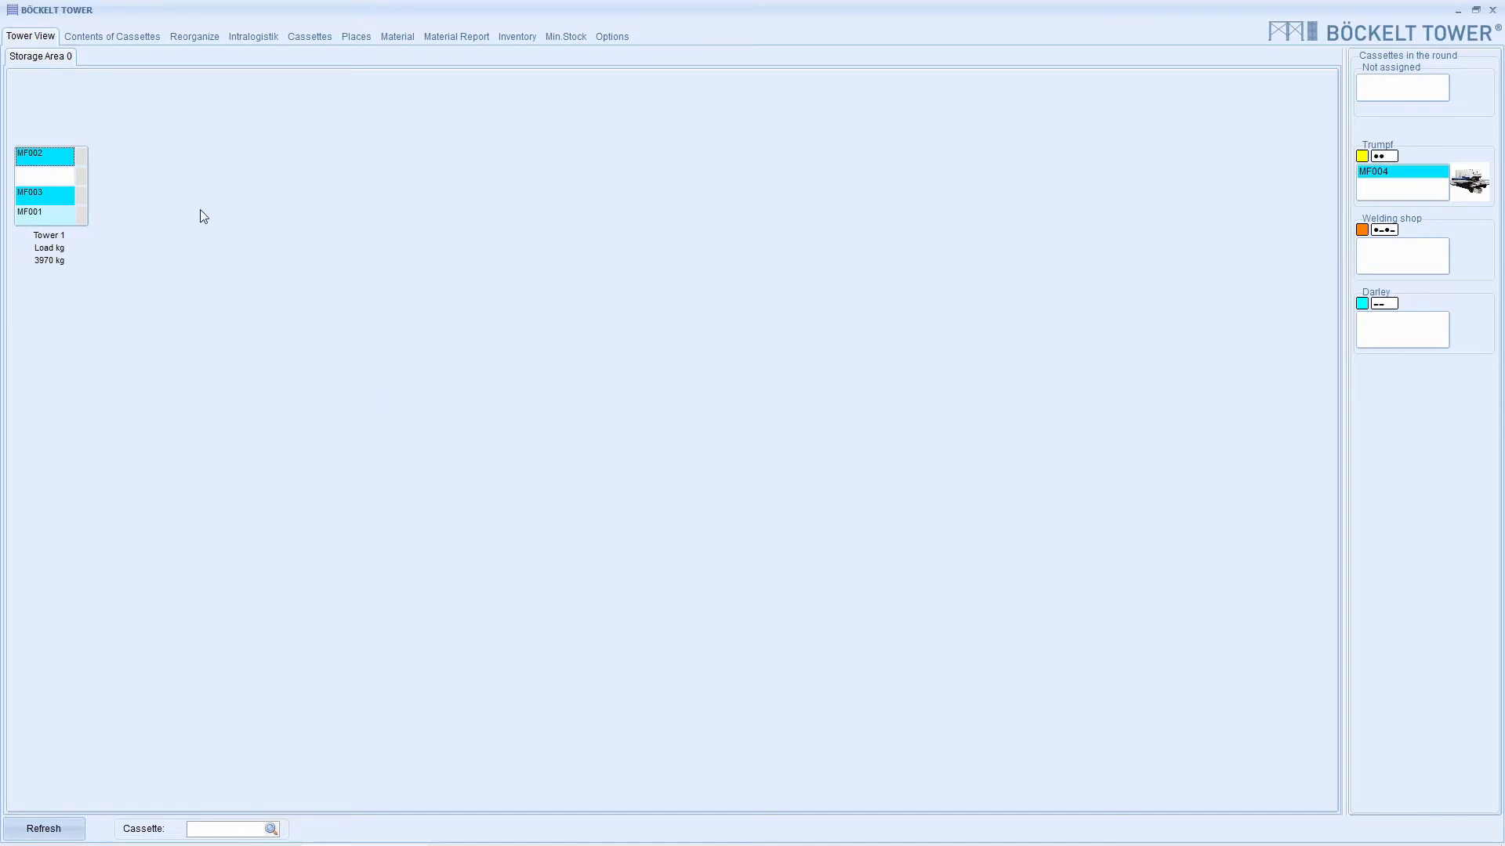
right_click(52, 163)
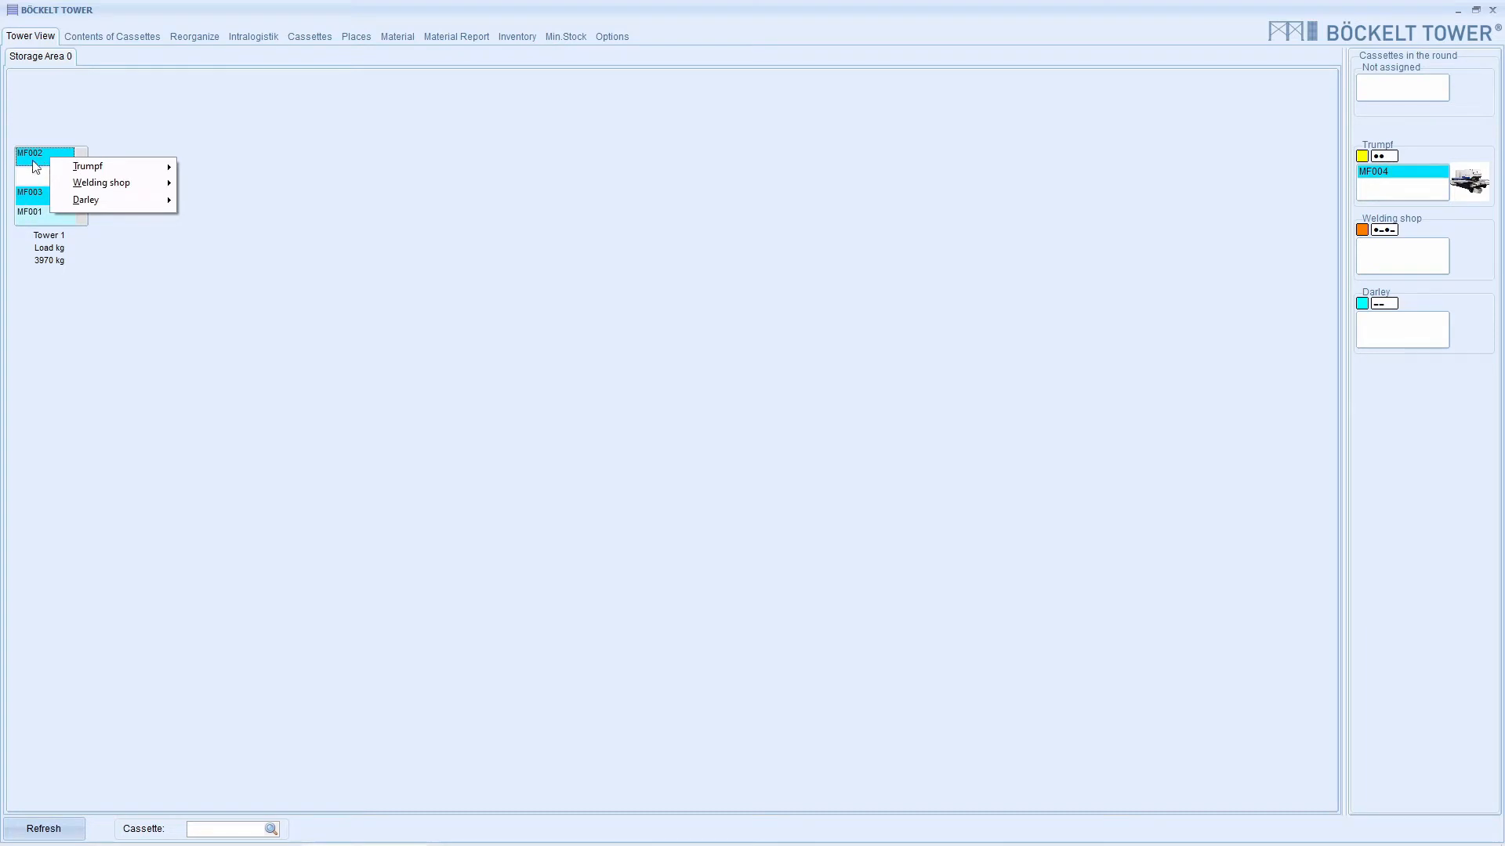
left_click(151, 359)
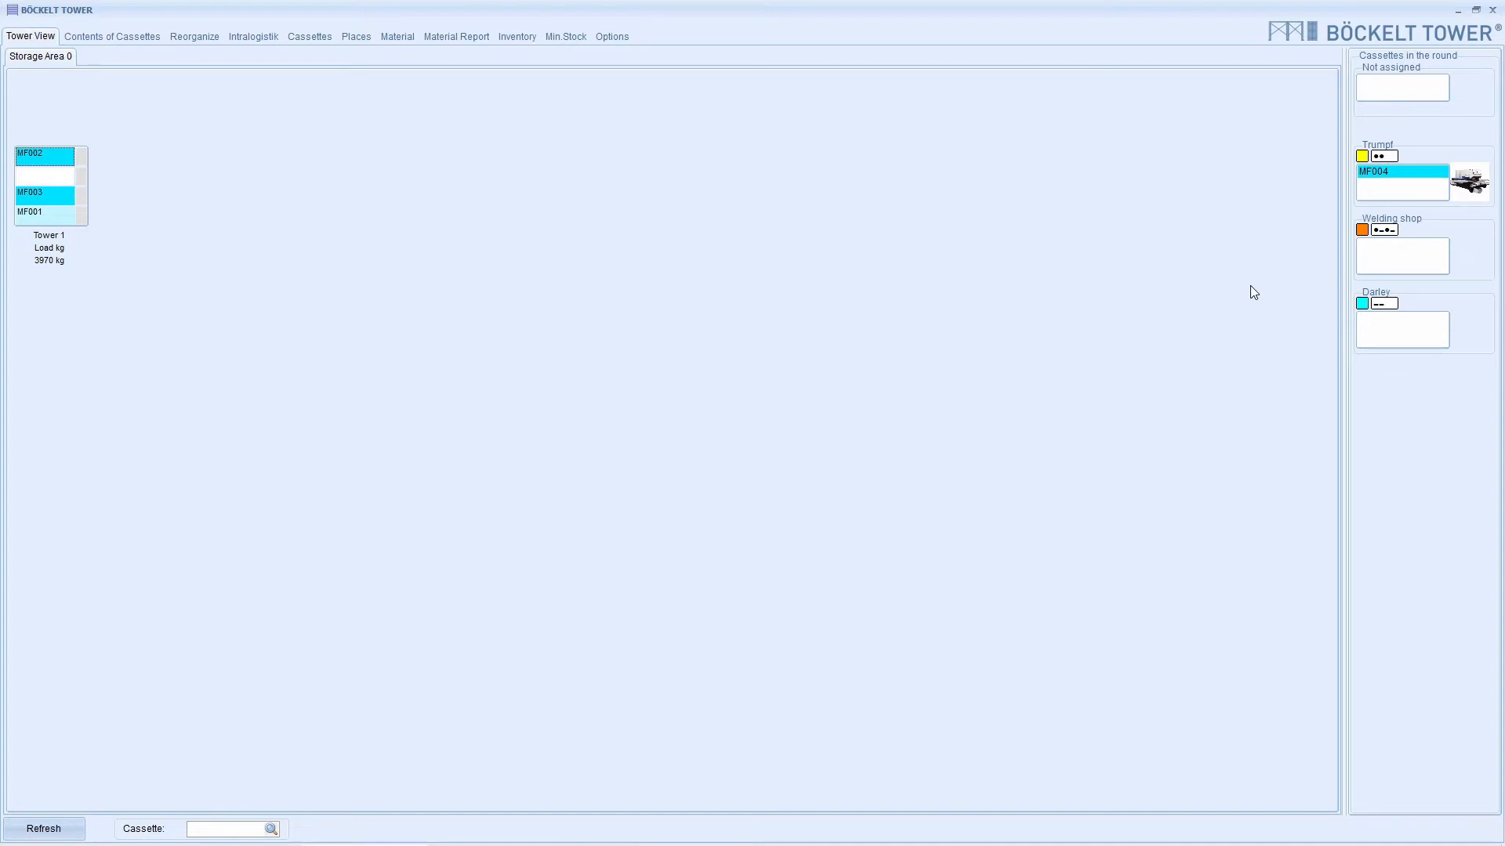
right_click(1386, 173)
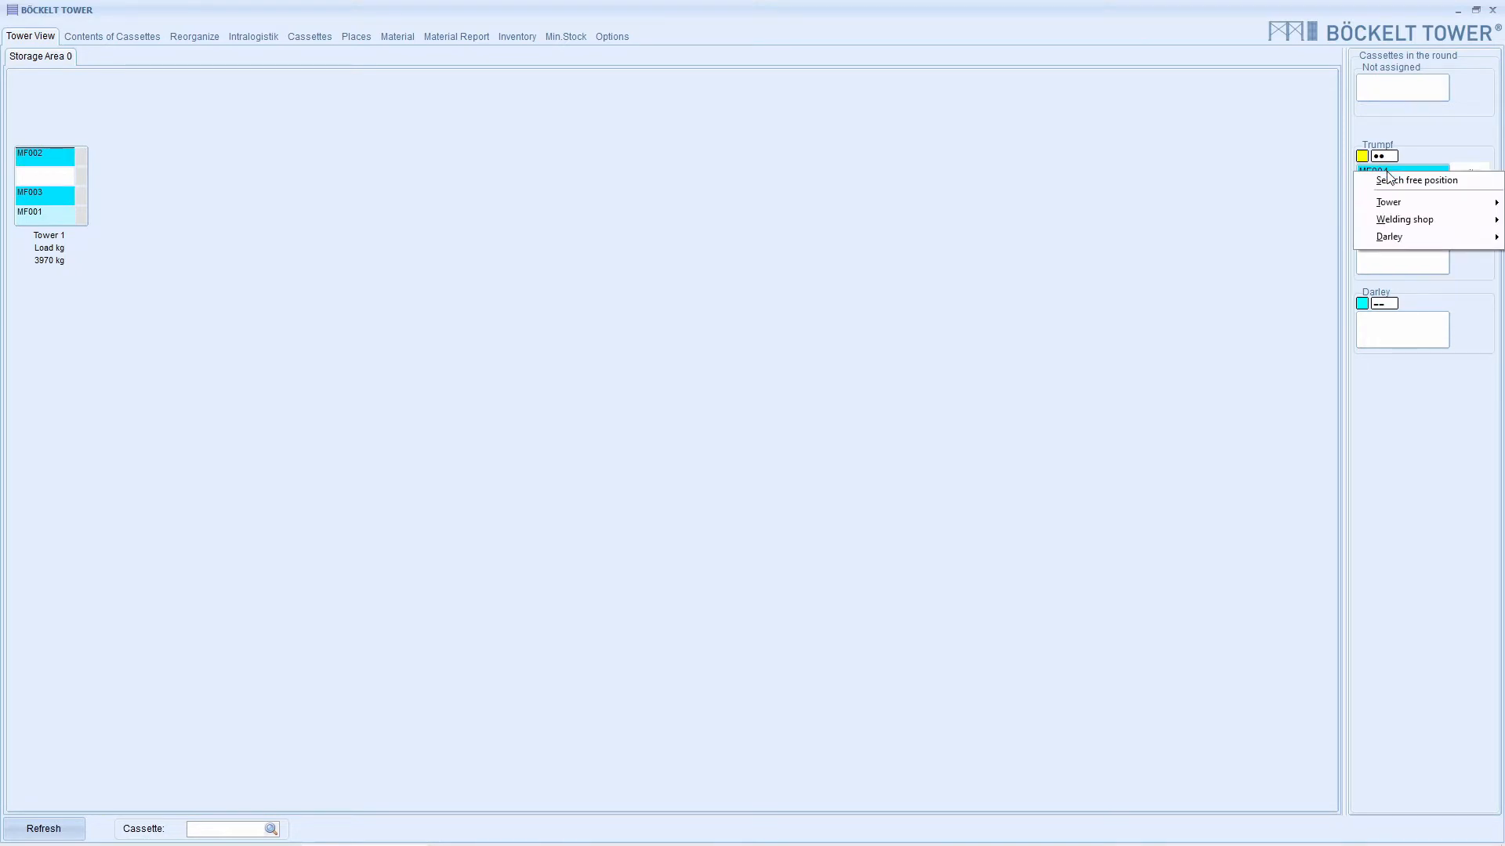
mouse_move(1379, 208)
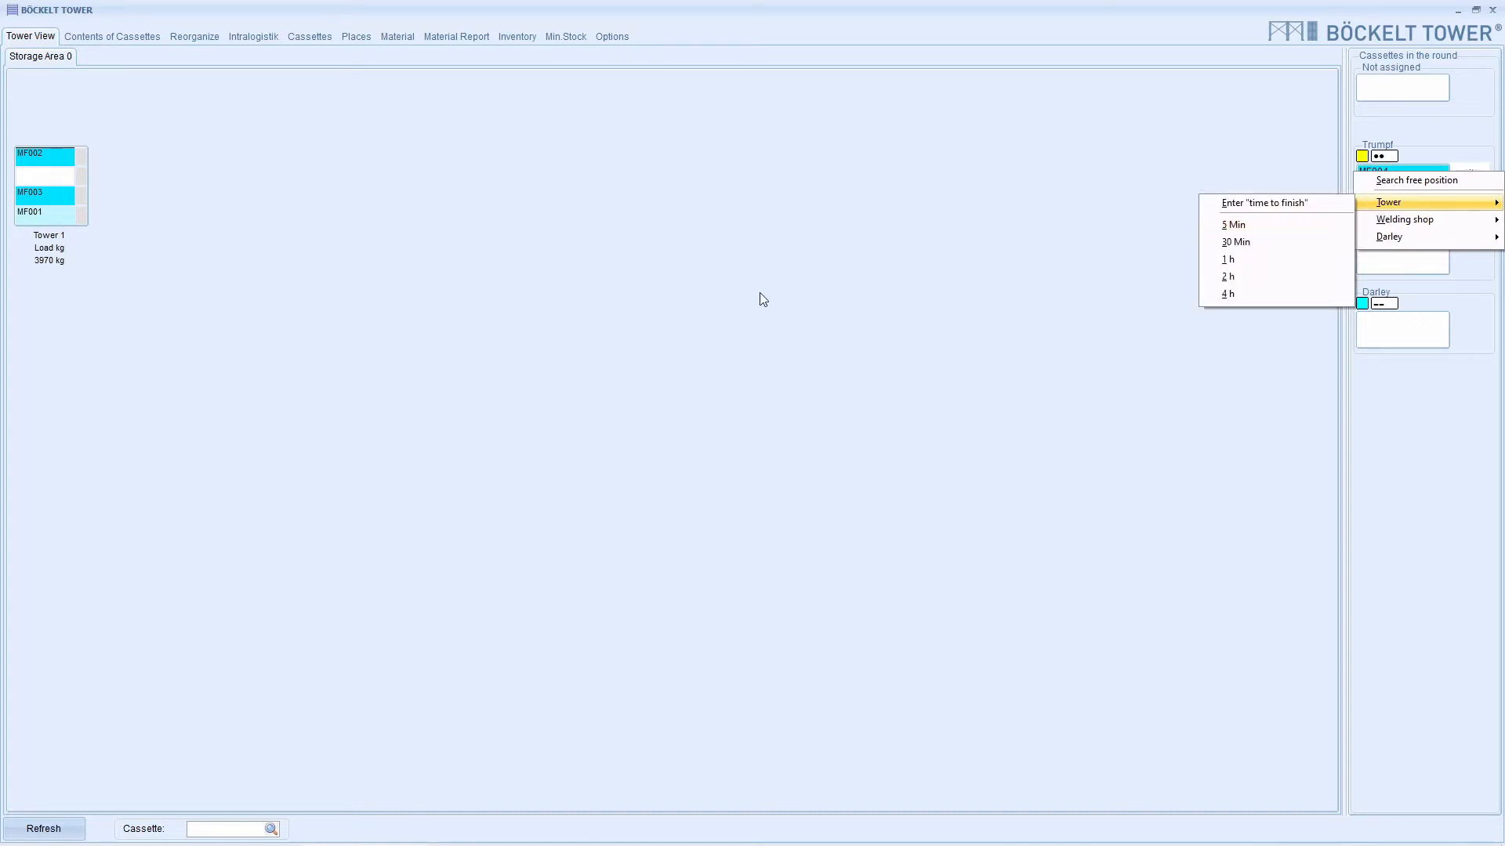
left_click(708, 294)
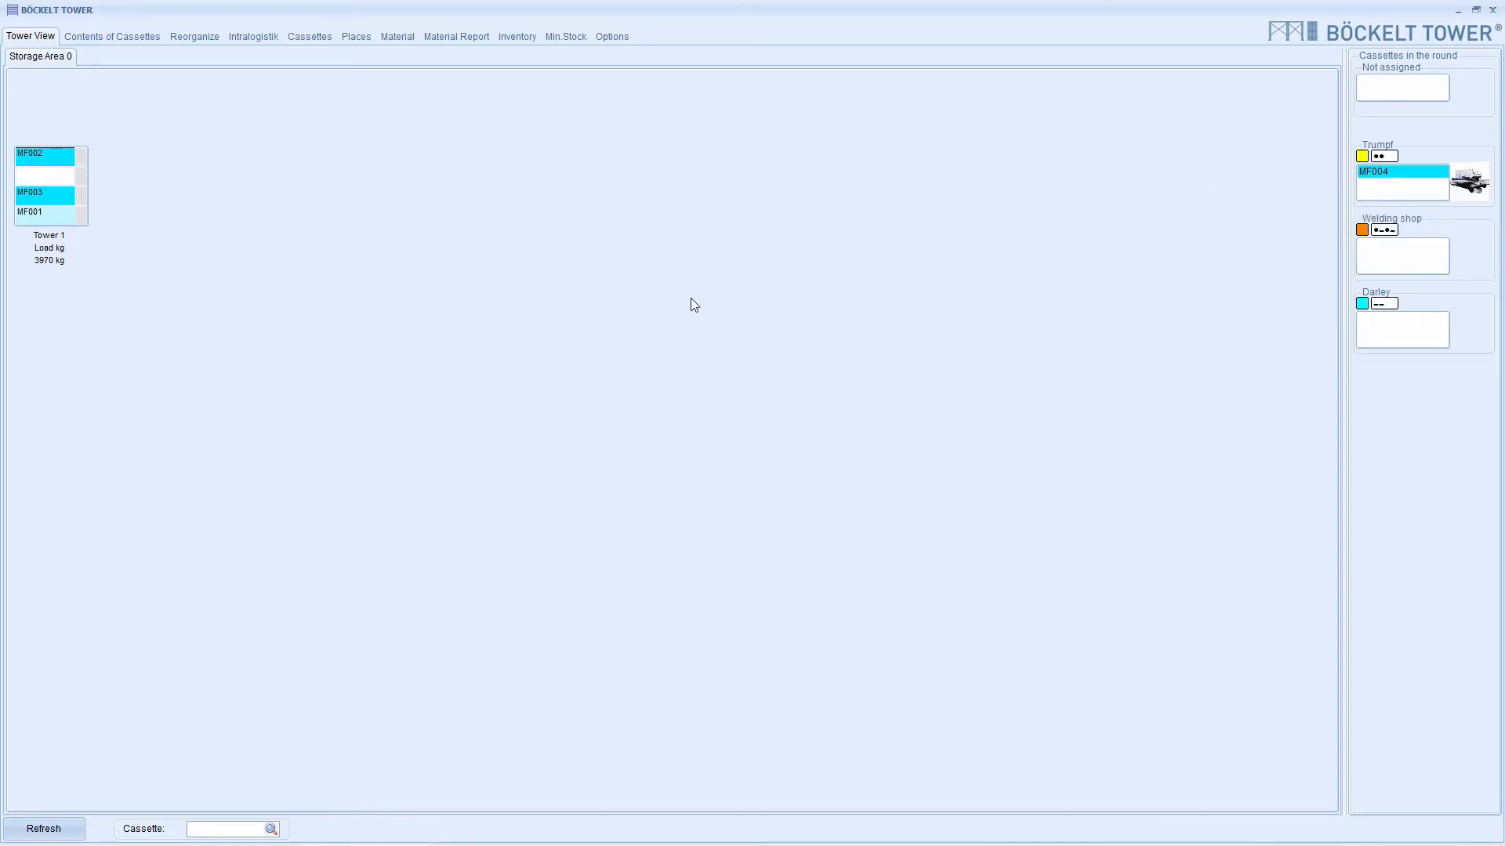
- Create a transport job for cassette MF002 to Darley with a time to finish of 5 min
right_click(64, 154)
mouse_move(100, 194)
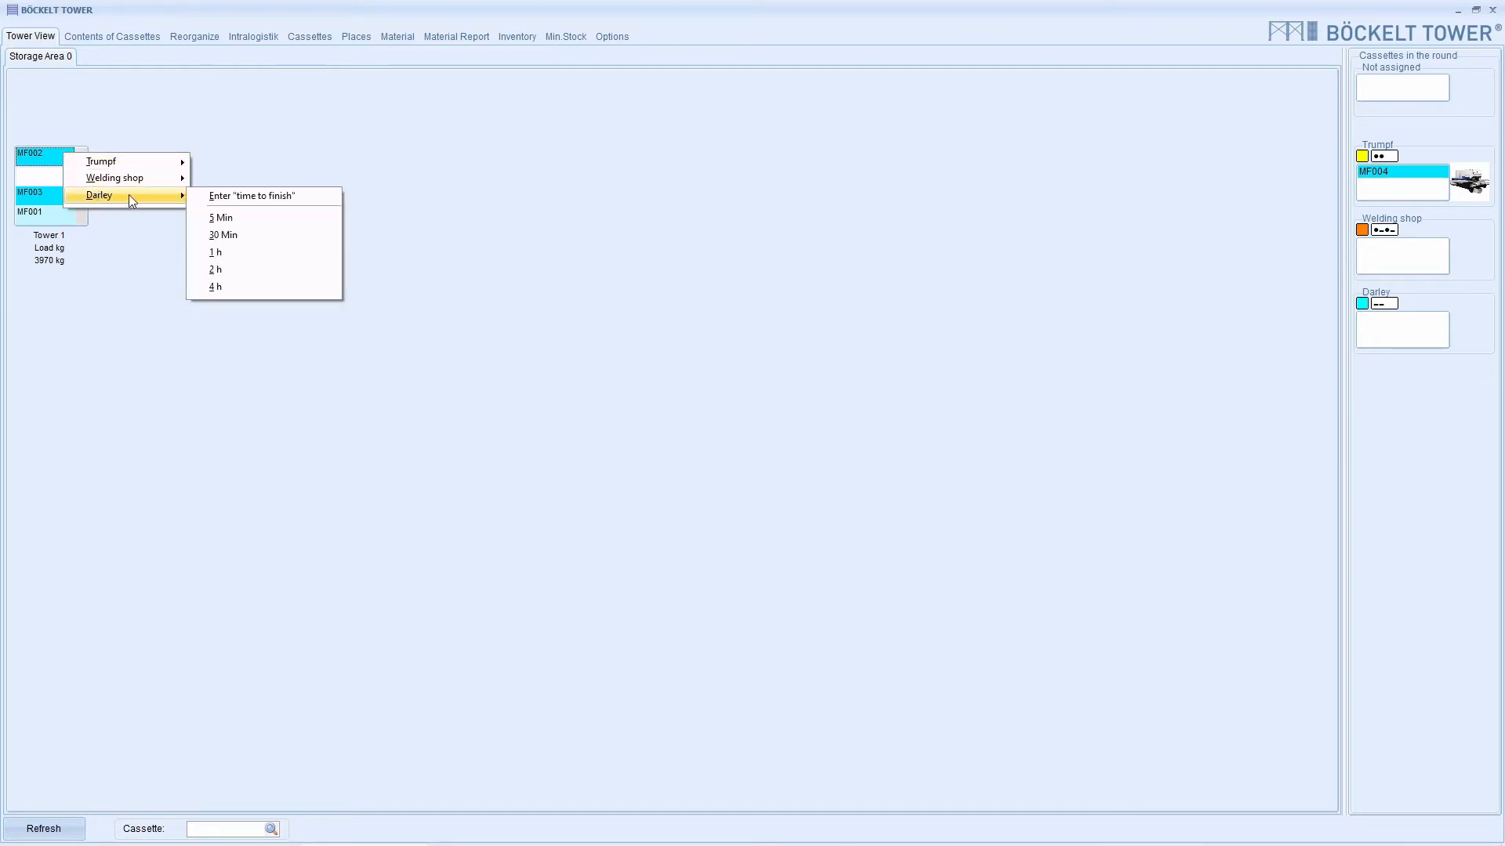
left_click(313, 218)
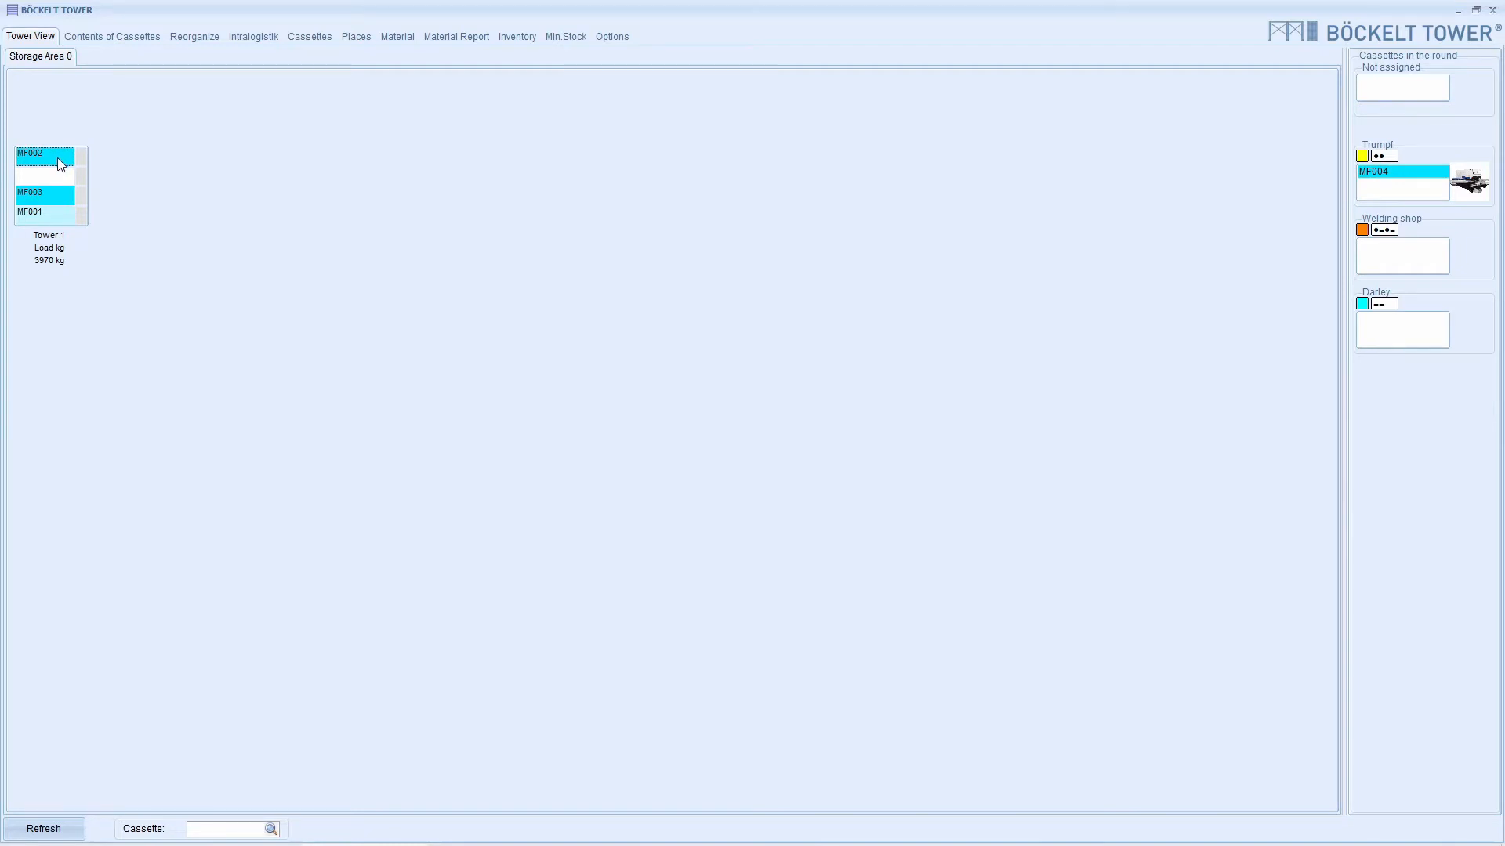
- Assign cassette MF002 to Darley with a custom time to finish of 1 h, overwriting its existing job
right_click(61, 164)
mouse_move(94, 201)
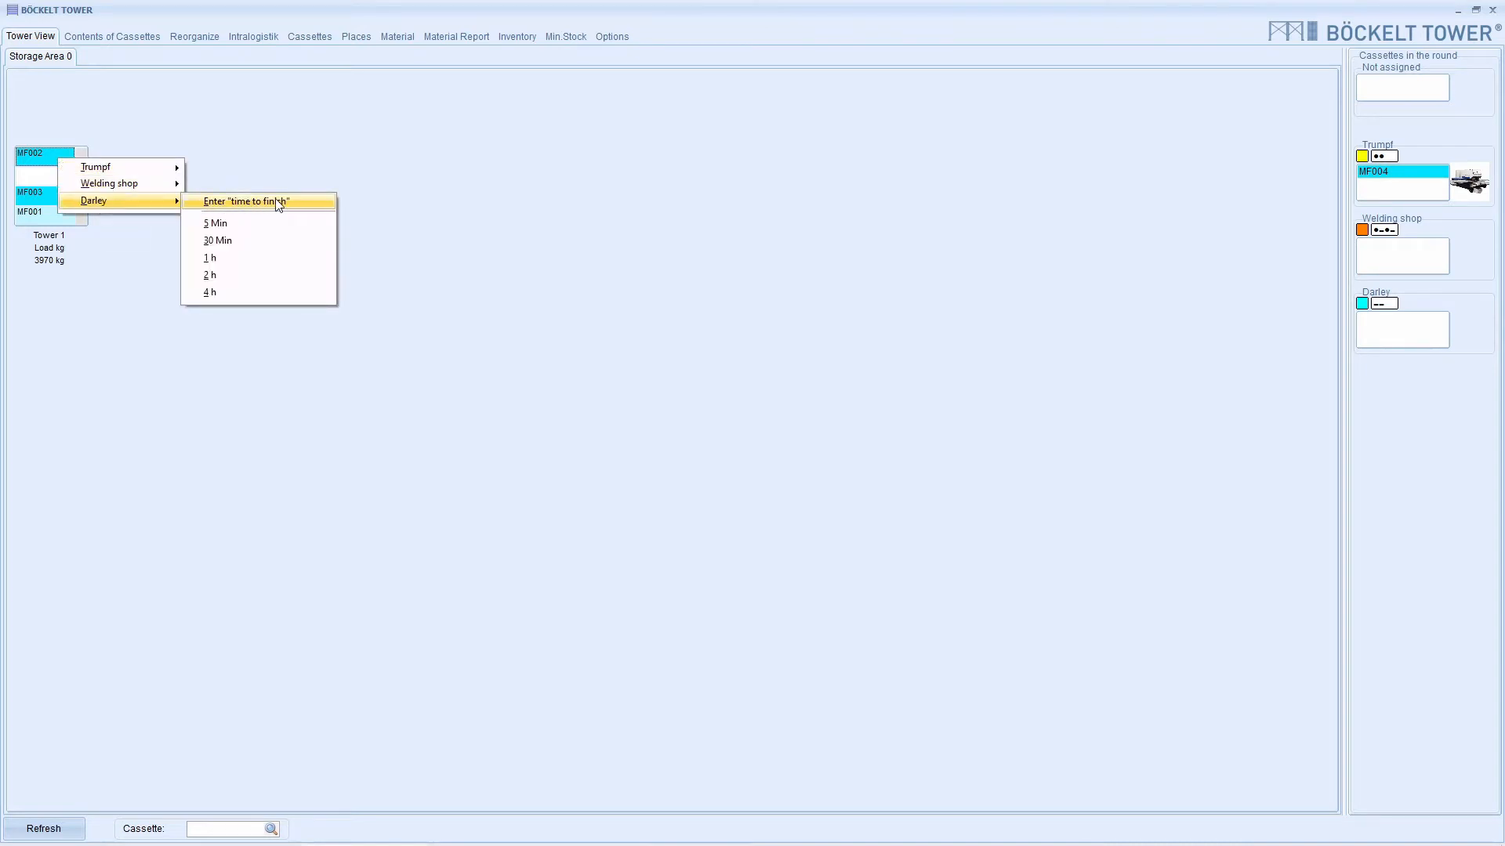
left_click(287, 203)
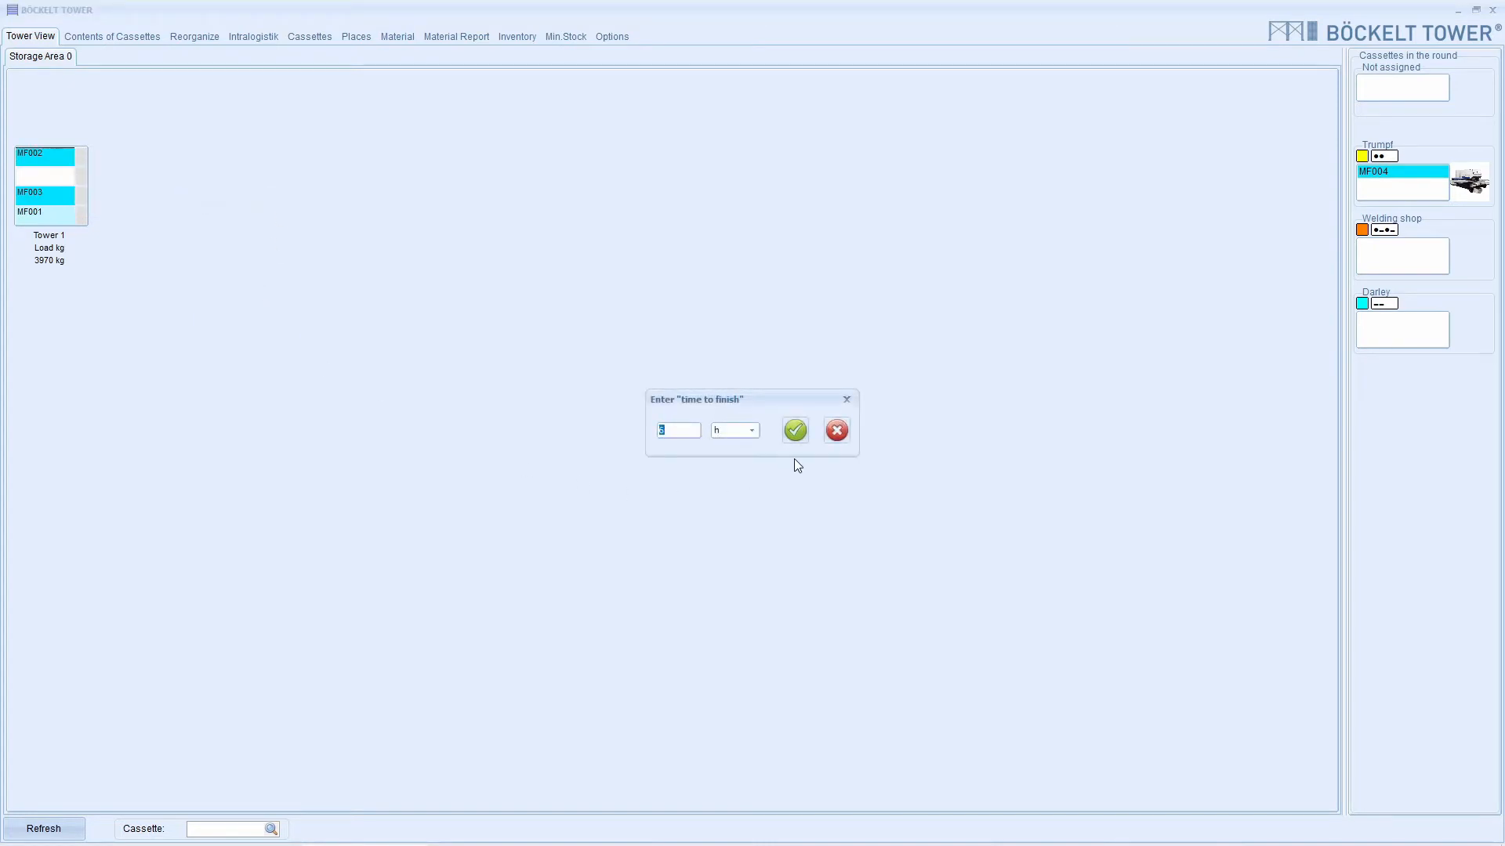
left_click(754, 431)
left_click(682, 435)
type("1")
left_click(790, 439)
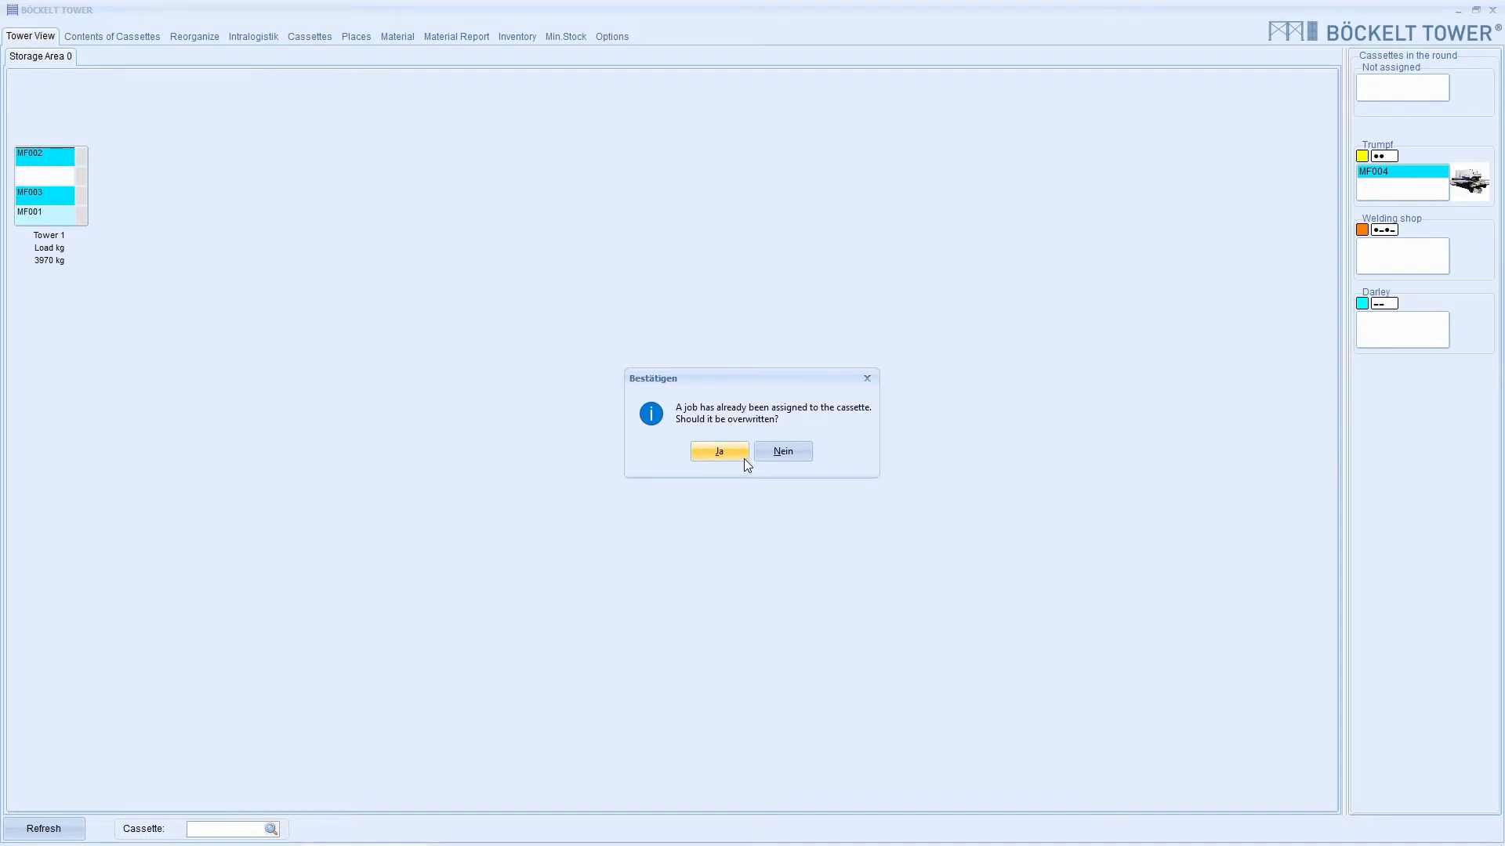
left_click(743, 450)
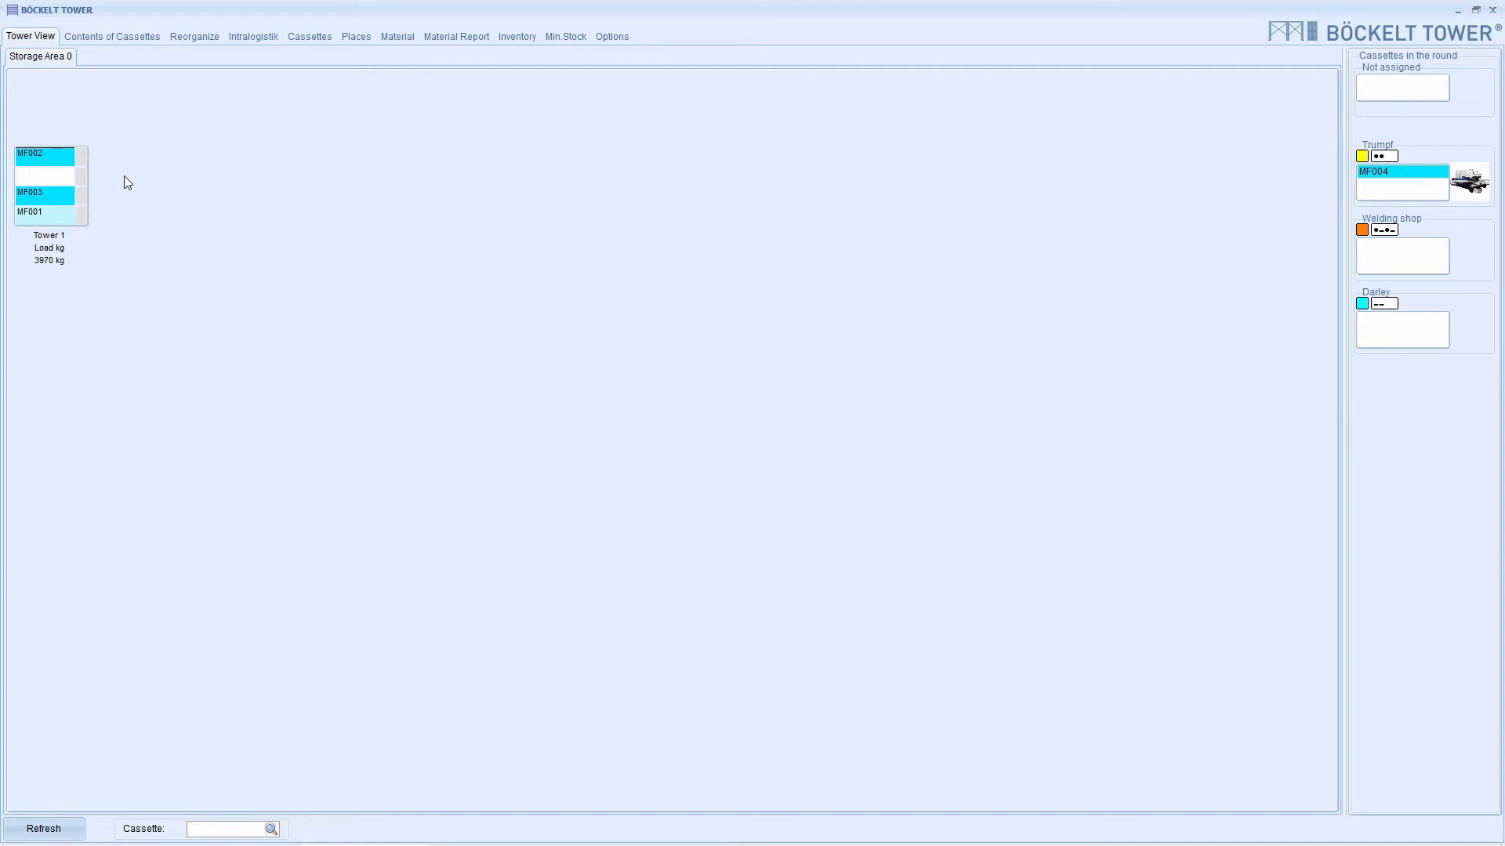
- From the cassette contents, request the MF003 entry with 5 pieces of material 1203 for Trumpf with a time to finish of 2 h
left_click(122, 39)
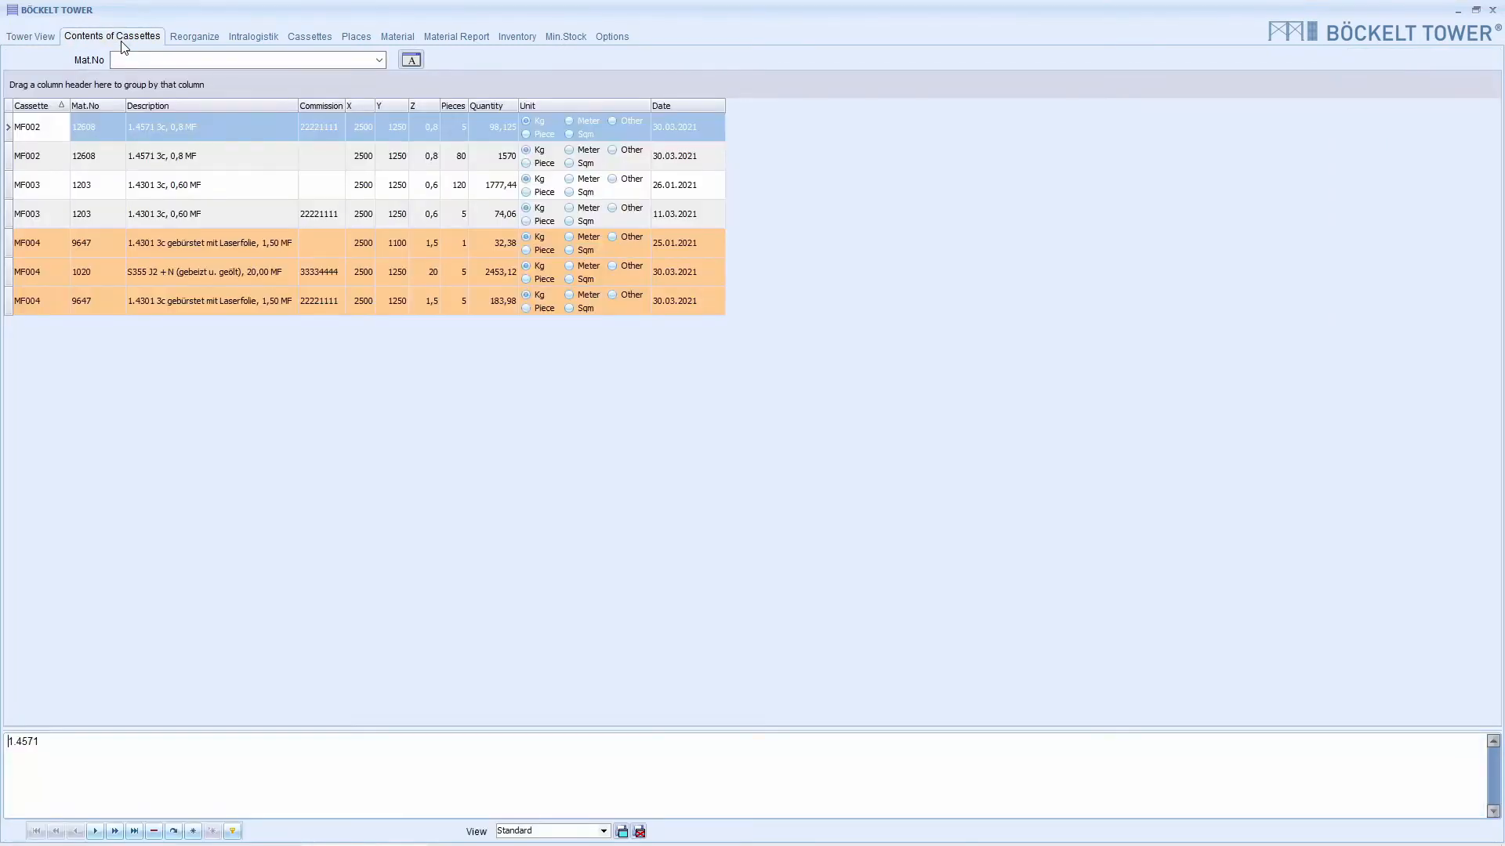
left_click(241, 318)
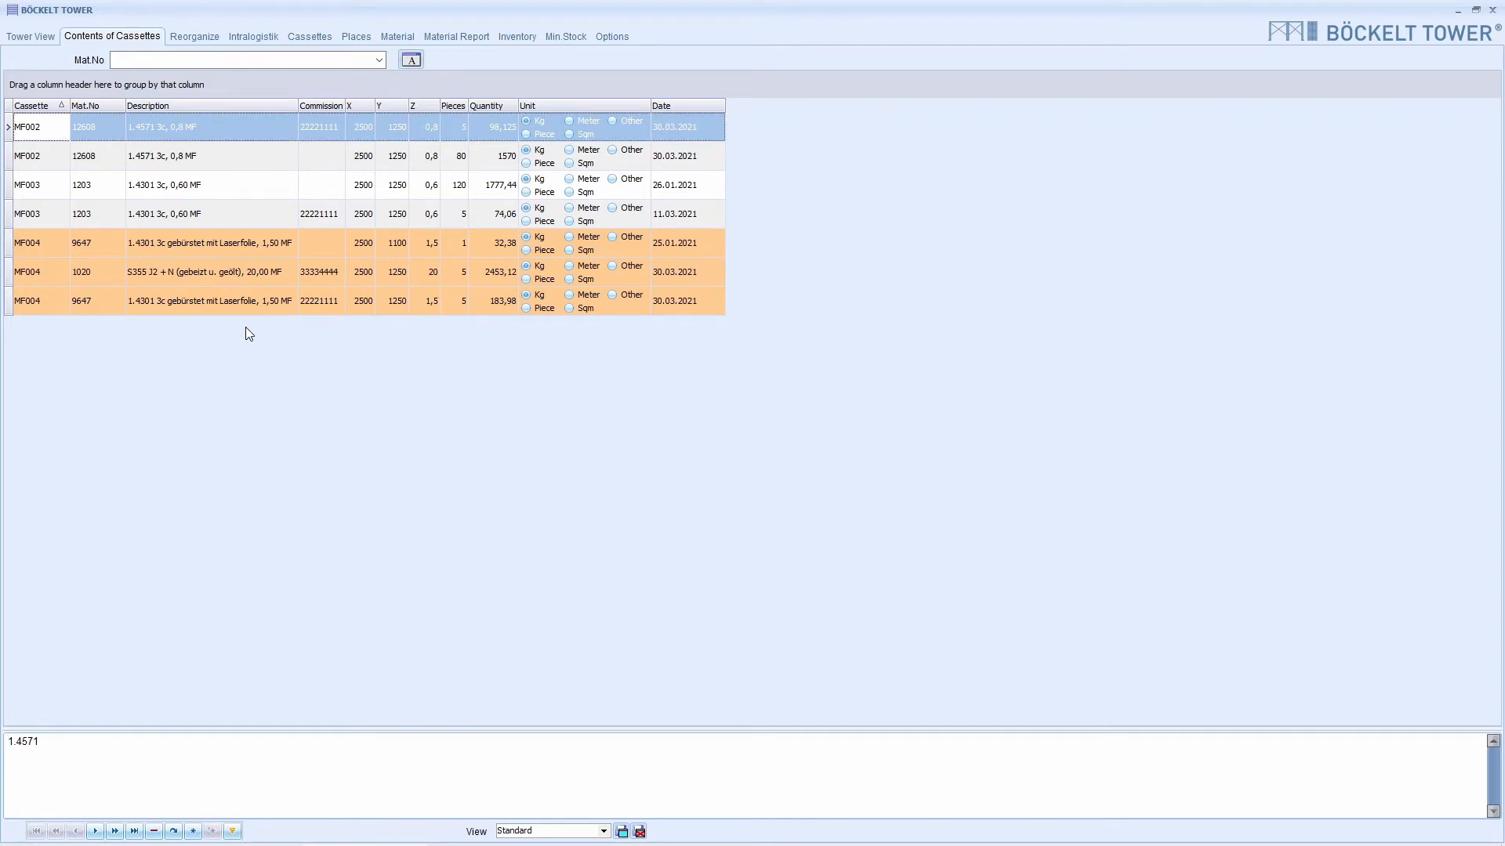
right_click(228, 214)
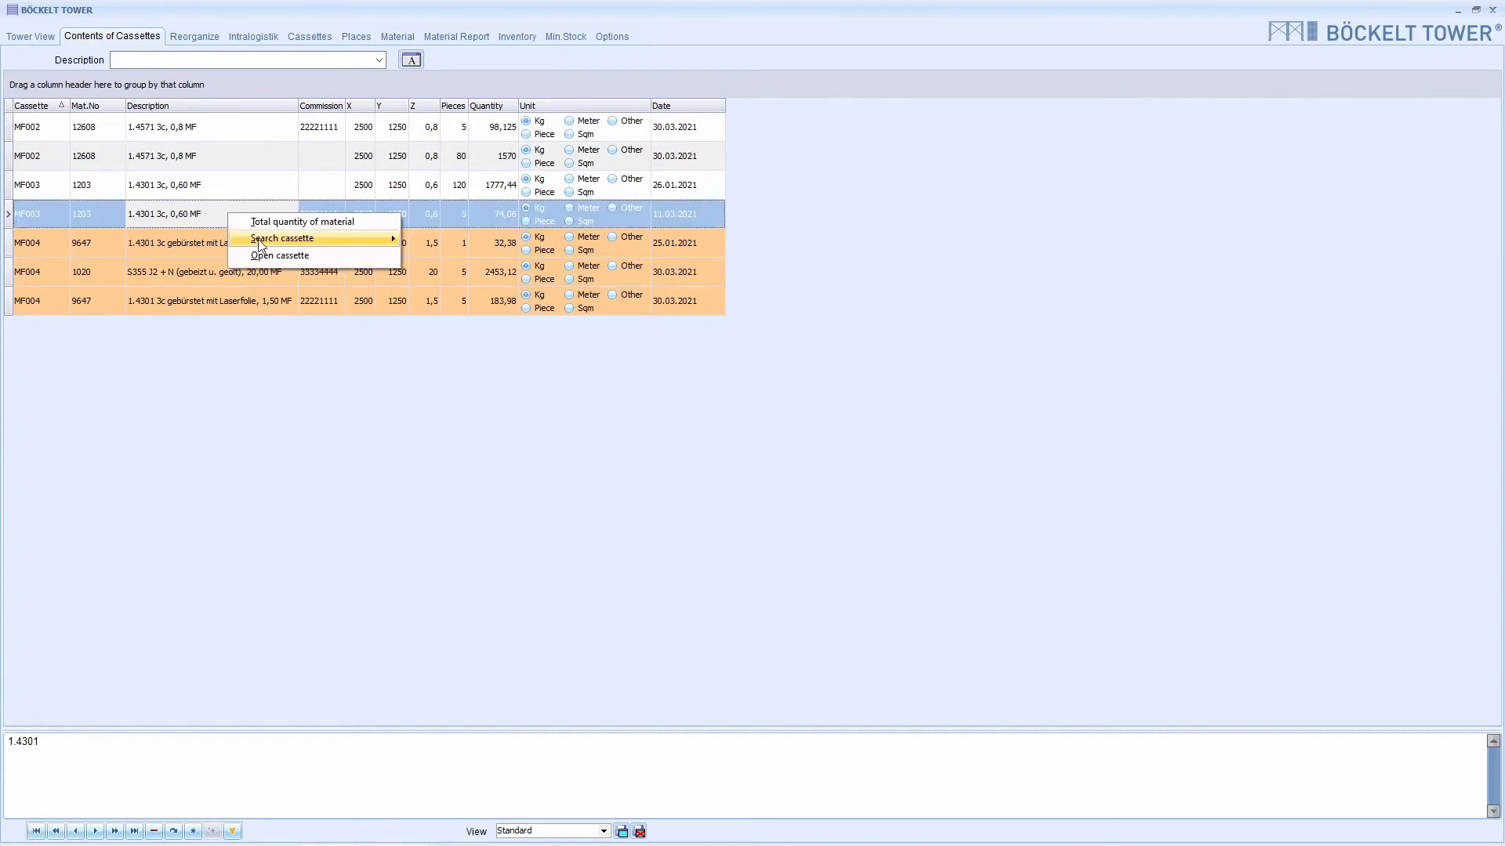
mouse_move(259, 242)
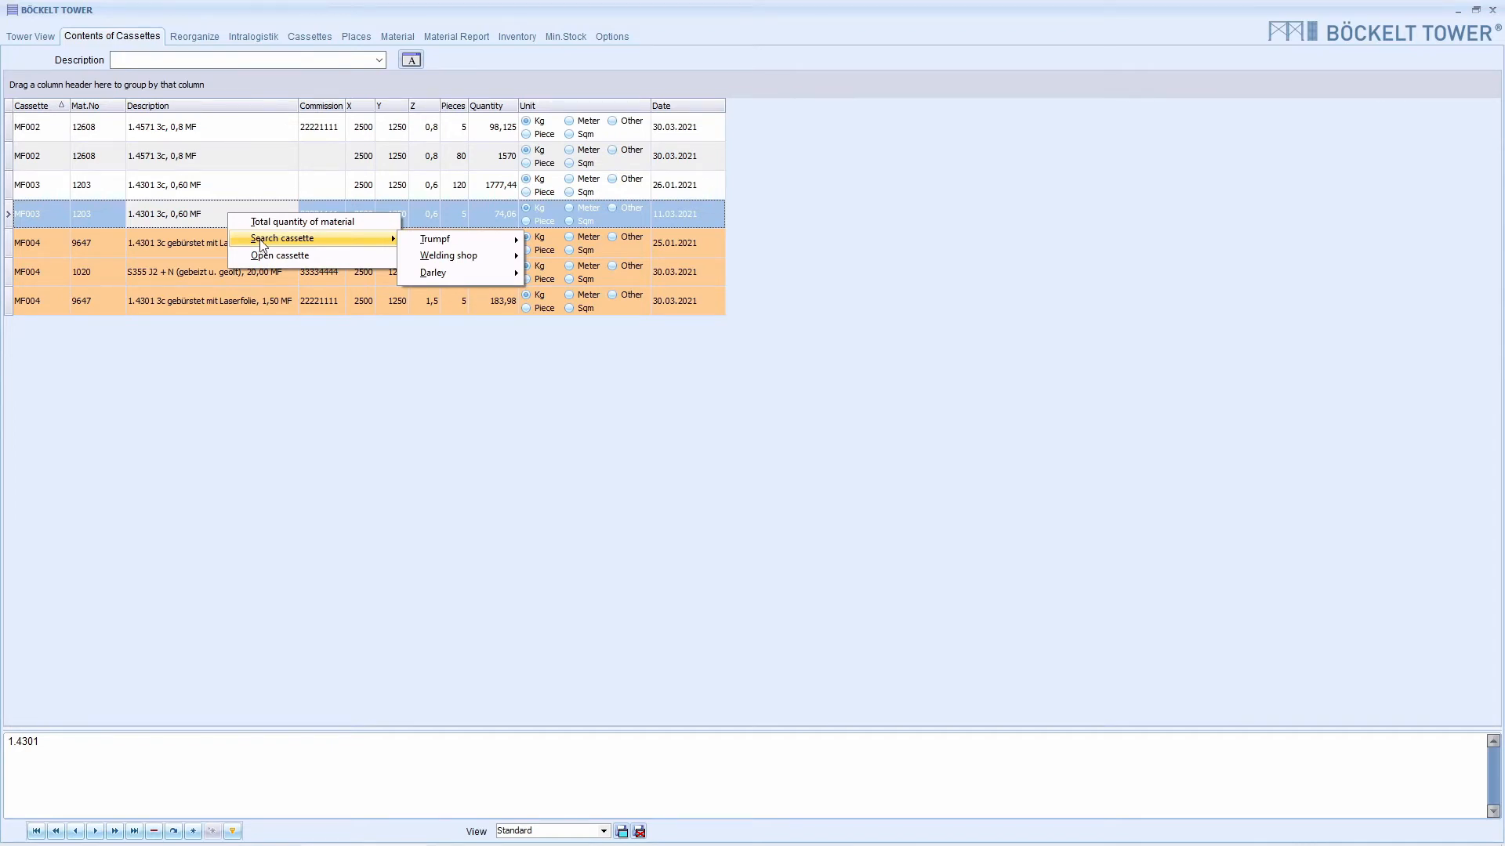
mouse_move(444, 249)
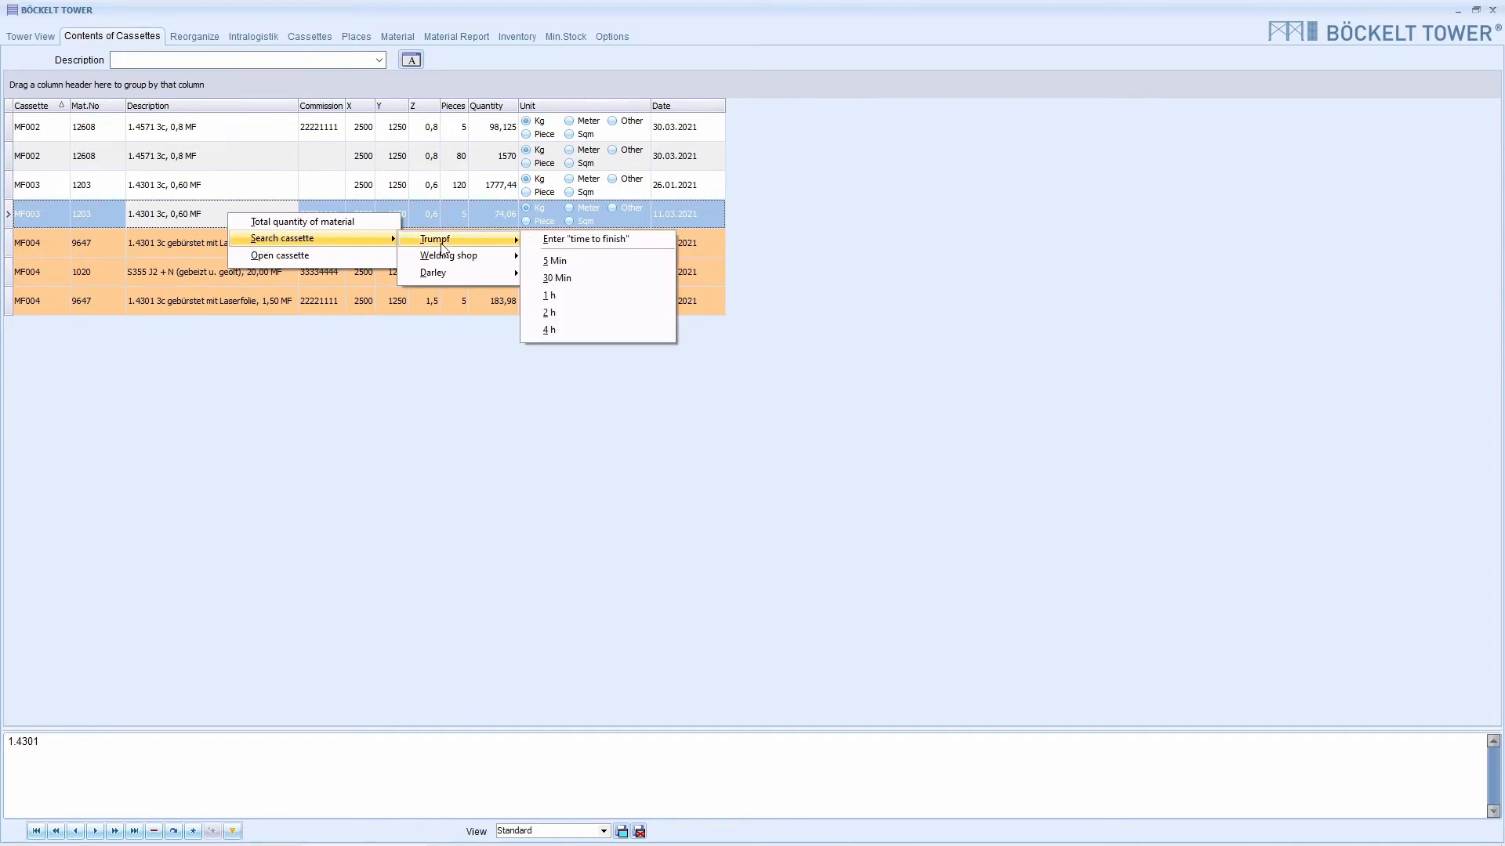
left_click(573, 312)
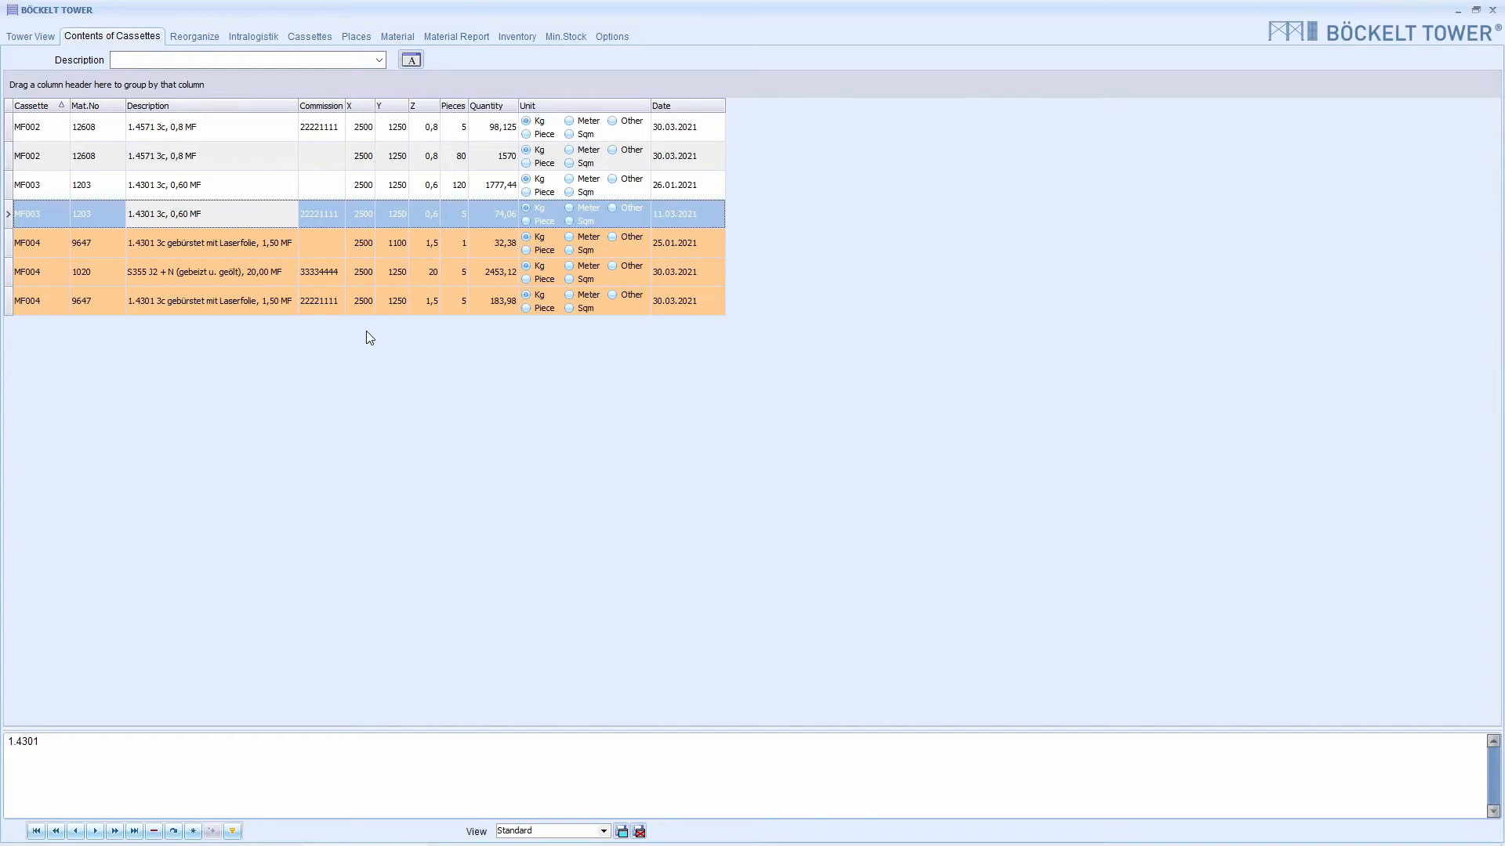
- Locate the Darley job's cassette MF002 in the tower from the Intralogistik job list, and return to the list
left_click(269, 37)
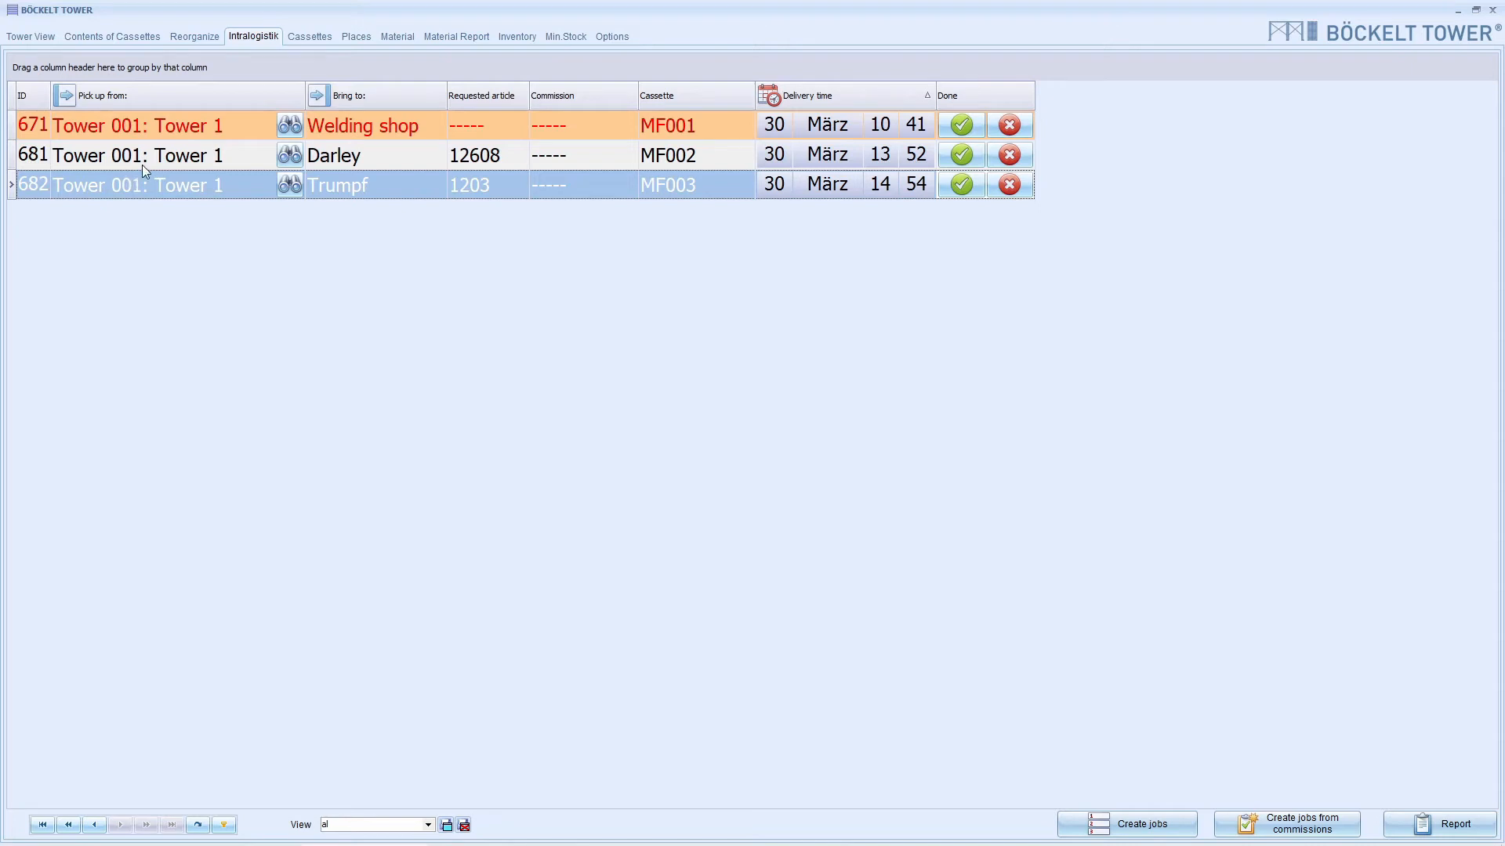
left_click(288, 157)
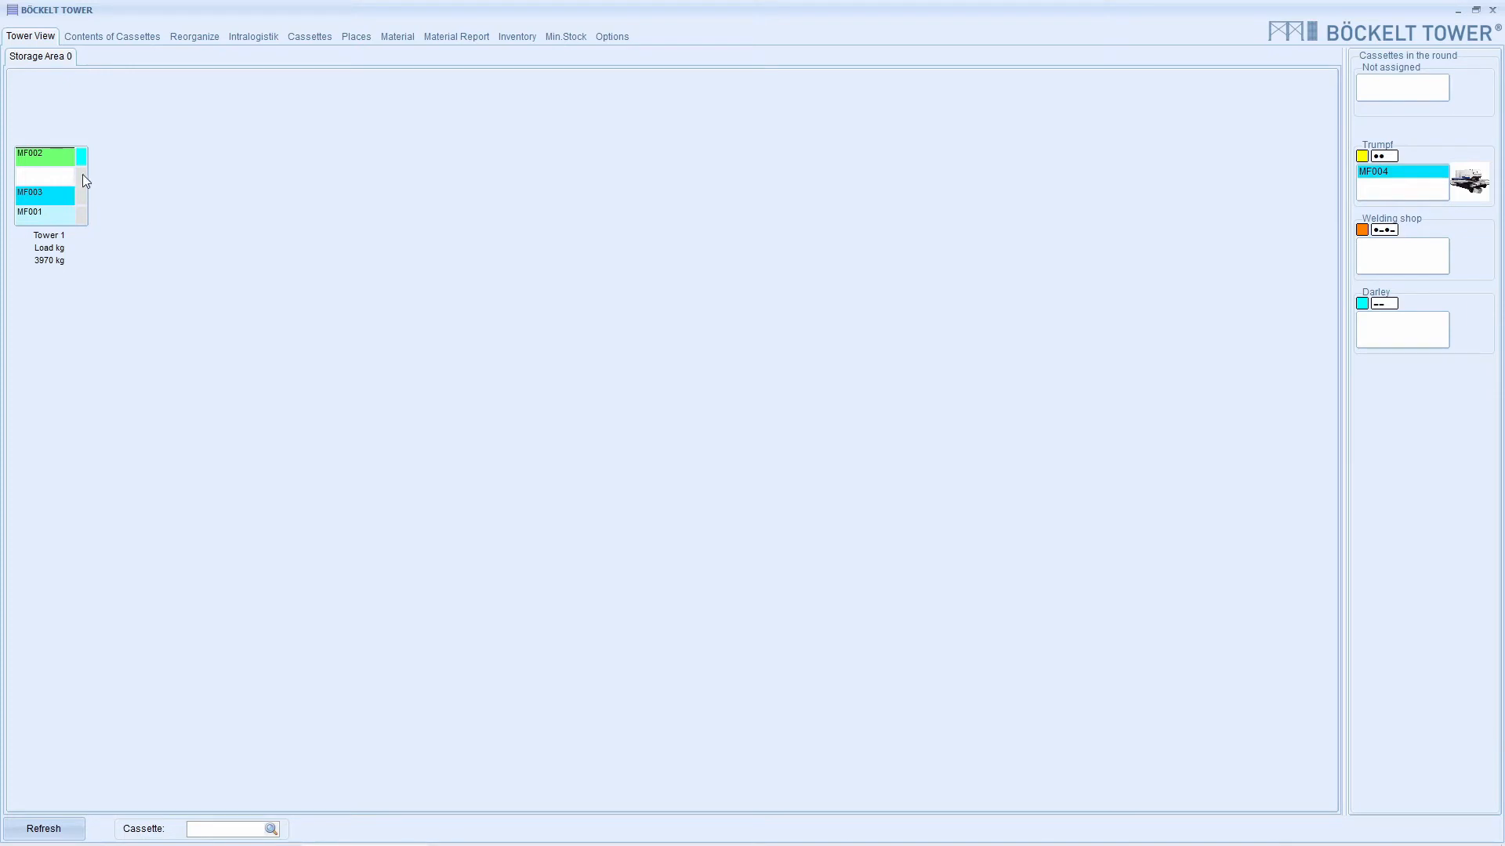
left_click(265, 36)
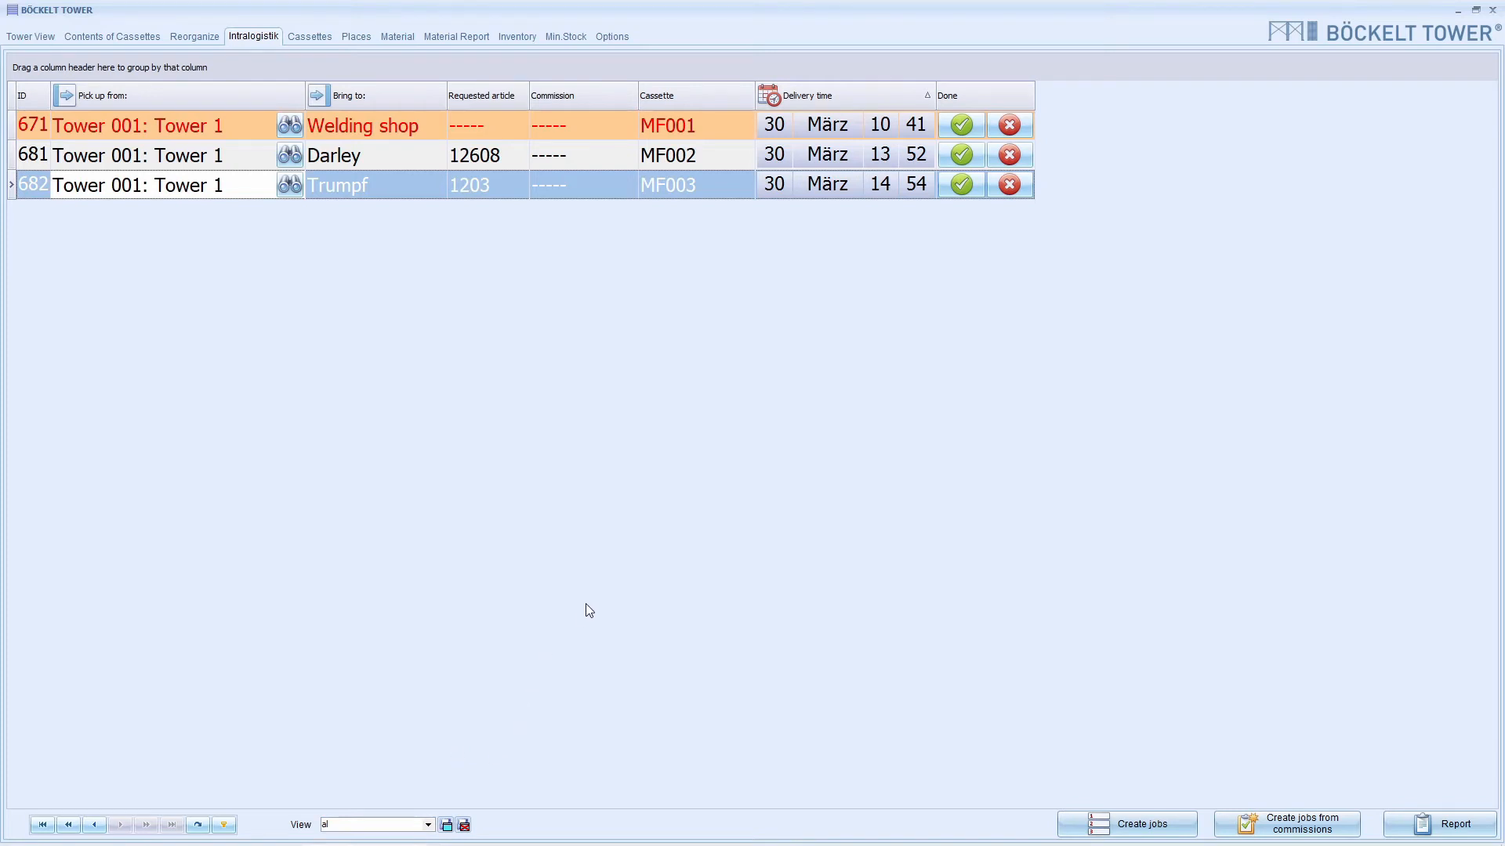
- Mark the MF002 job for Darley as done and cancel the MF003 job for Trumpf
left_click(961, 155)
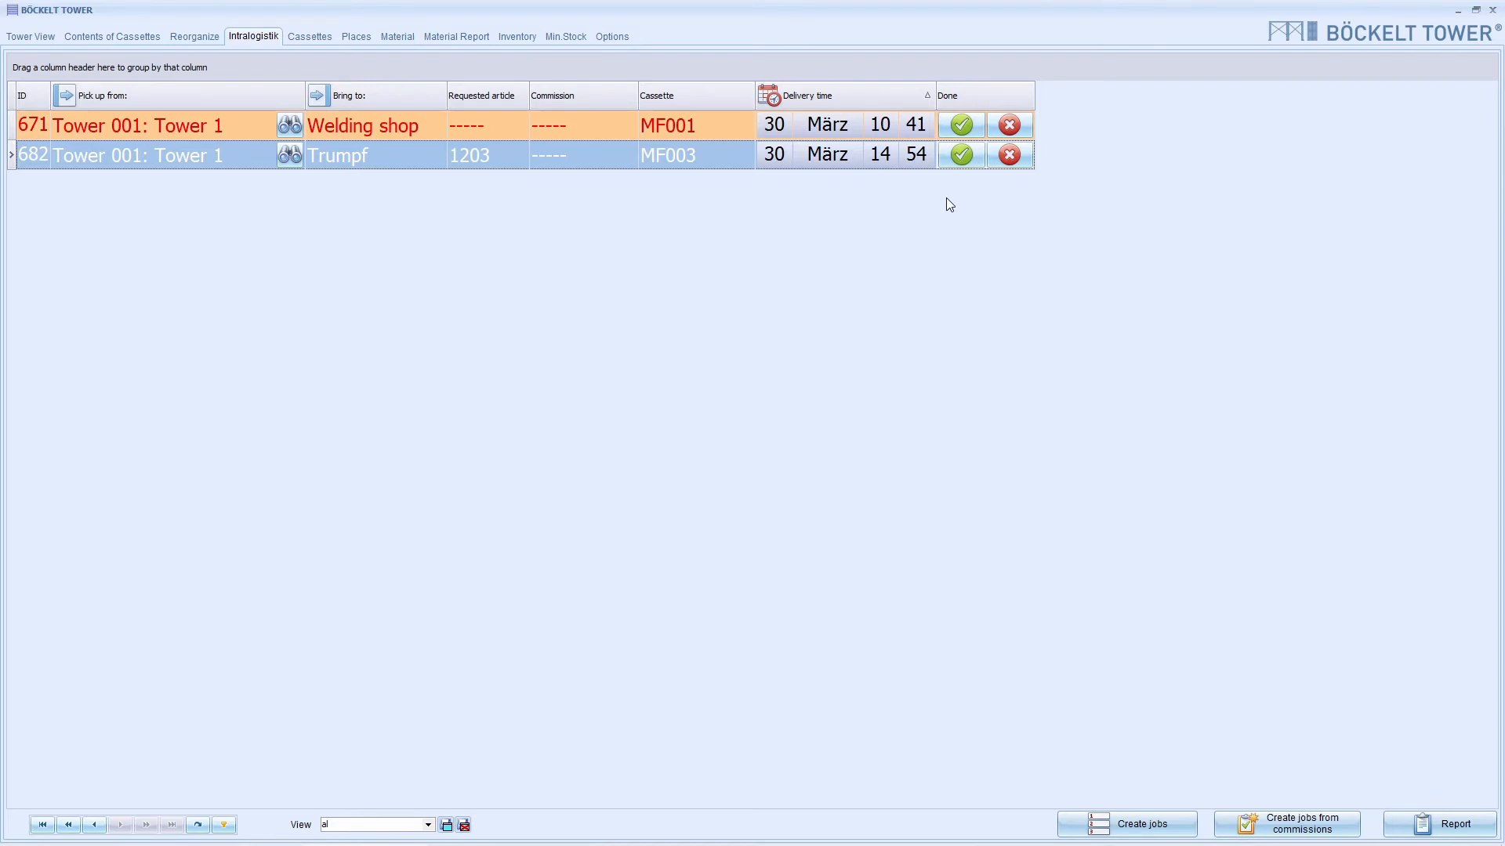
left_click(1026, 157)
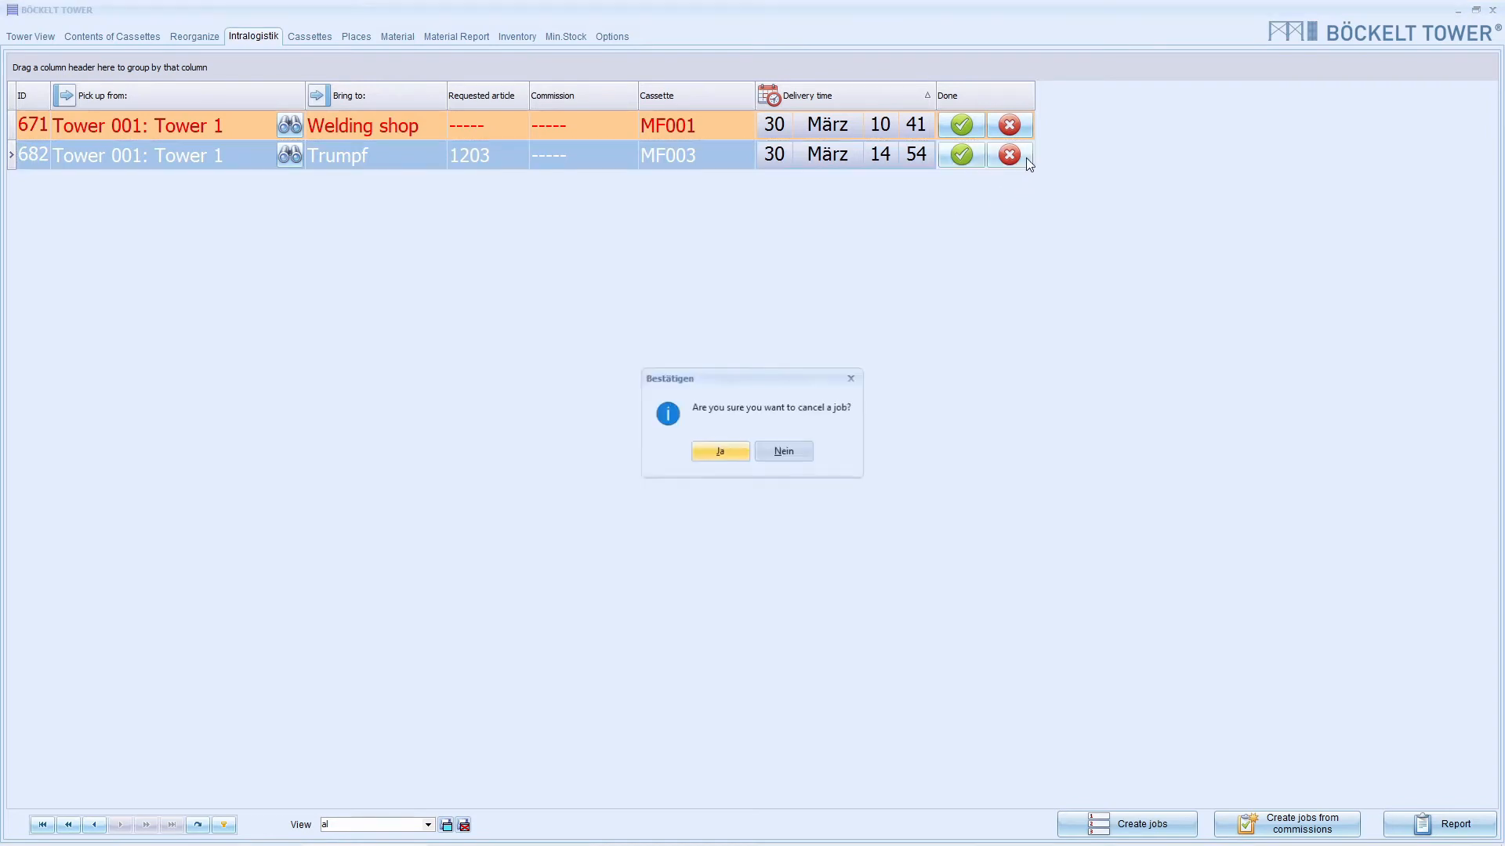
left_click(726, 453)
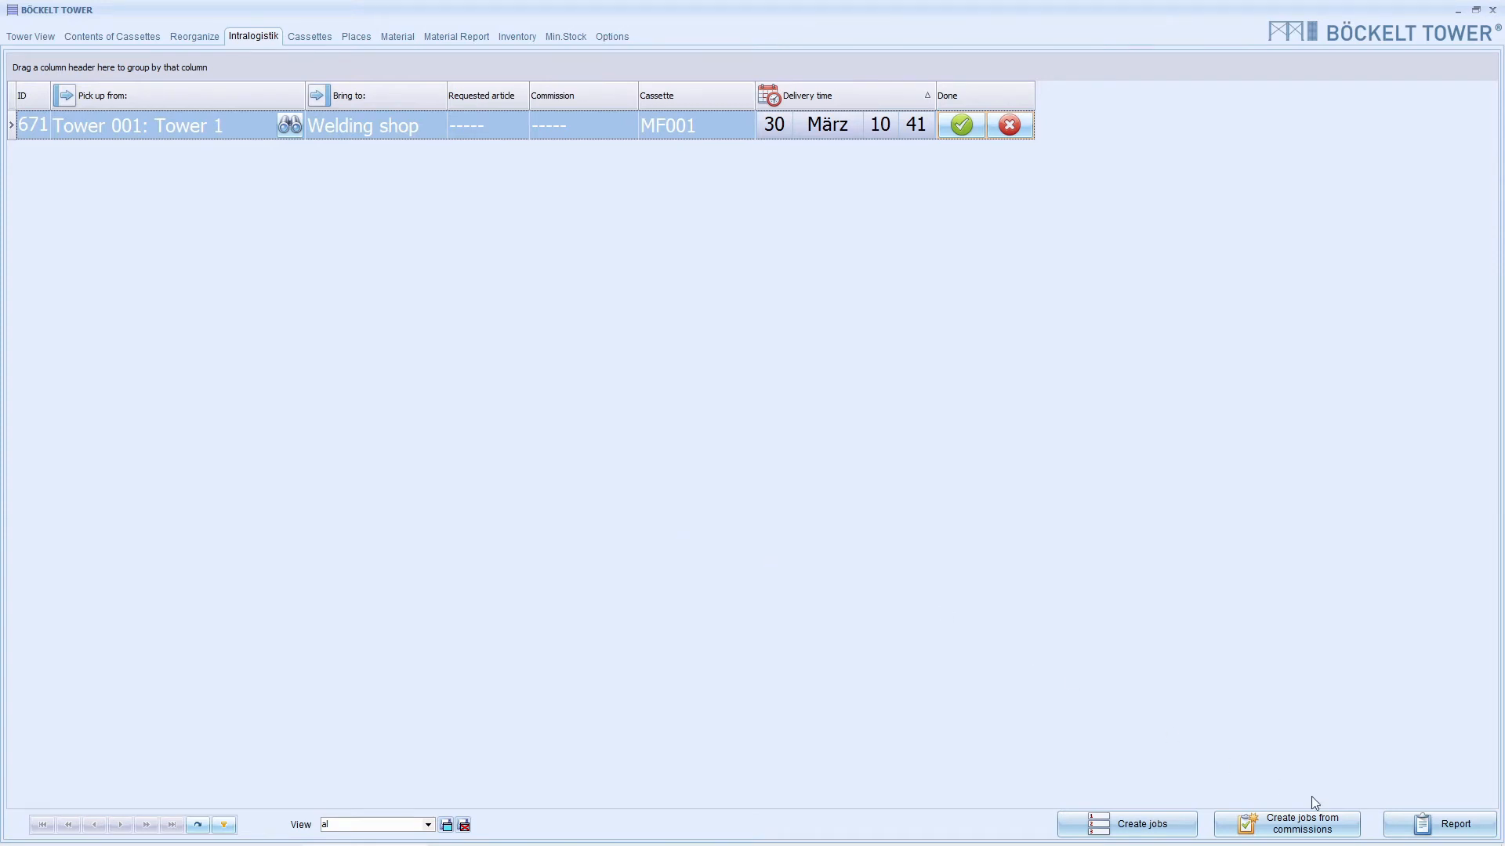
- Start creating jobs from commissions and load the cassettes of the first listed commission
left_click(1295, 834)
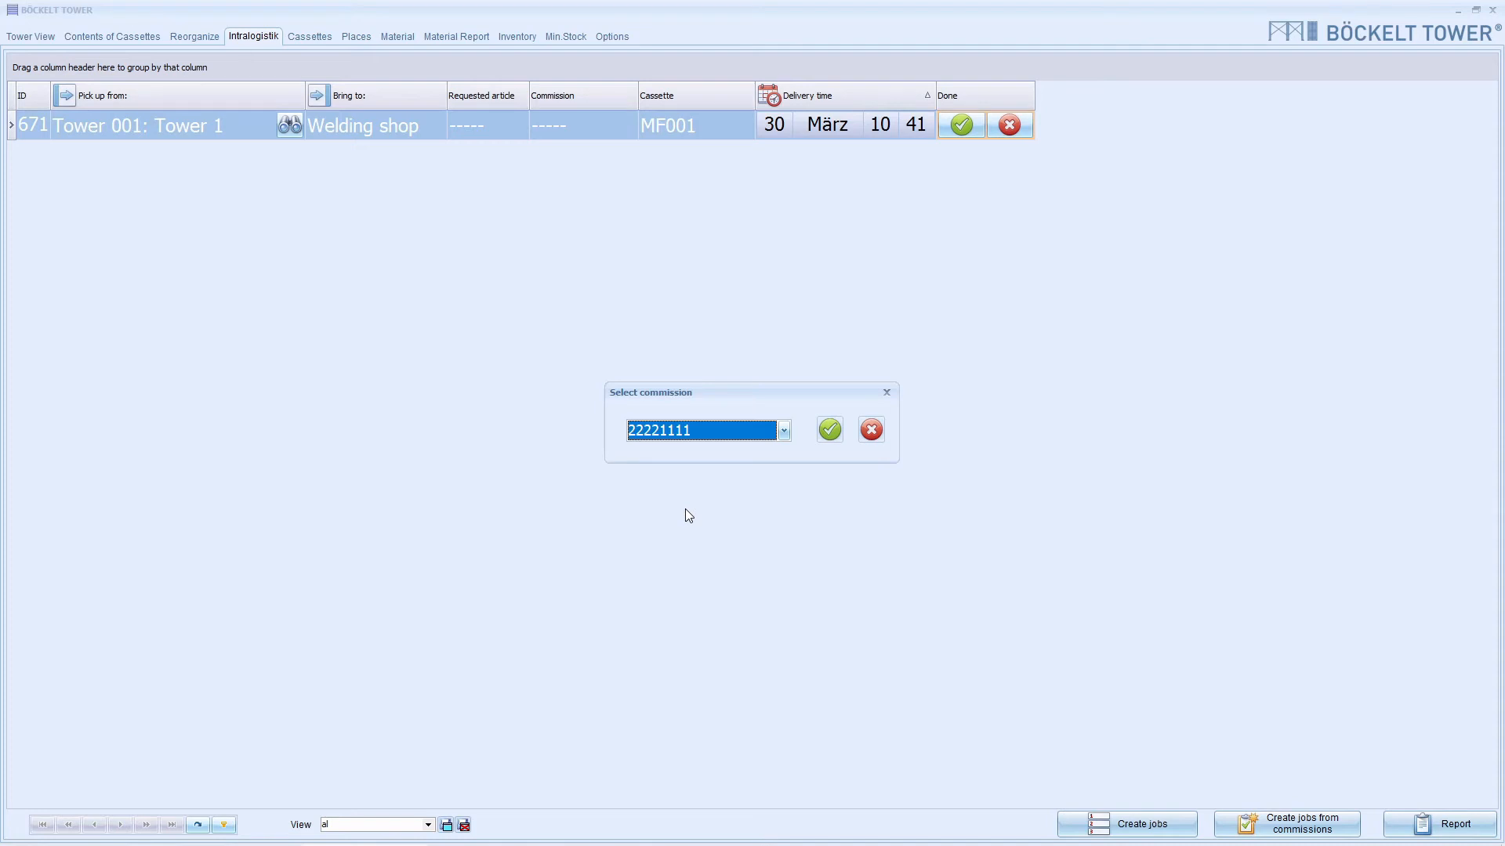
type("22")
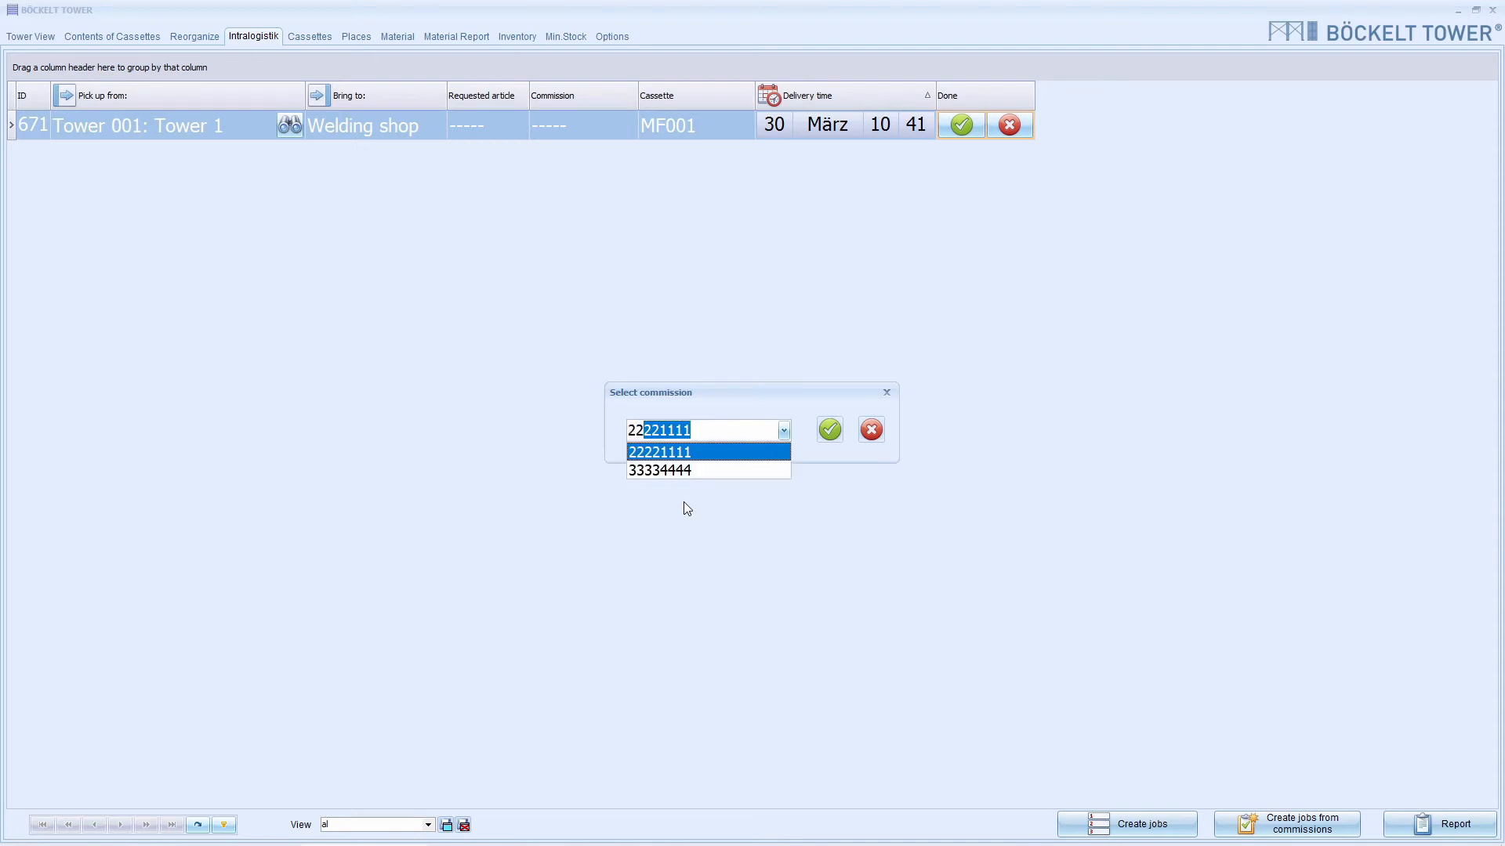
left_click(669, 452)
left_click(835, 430)
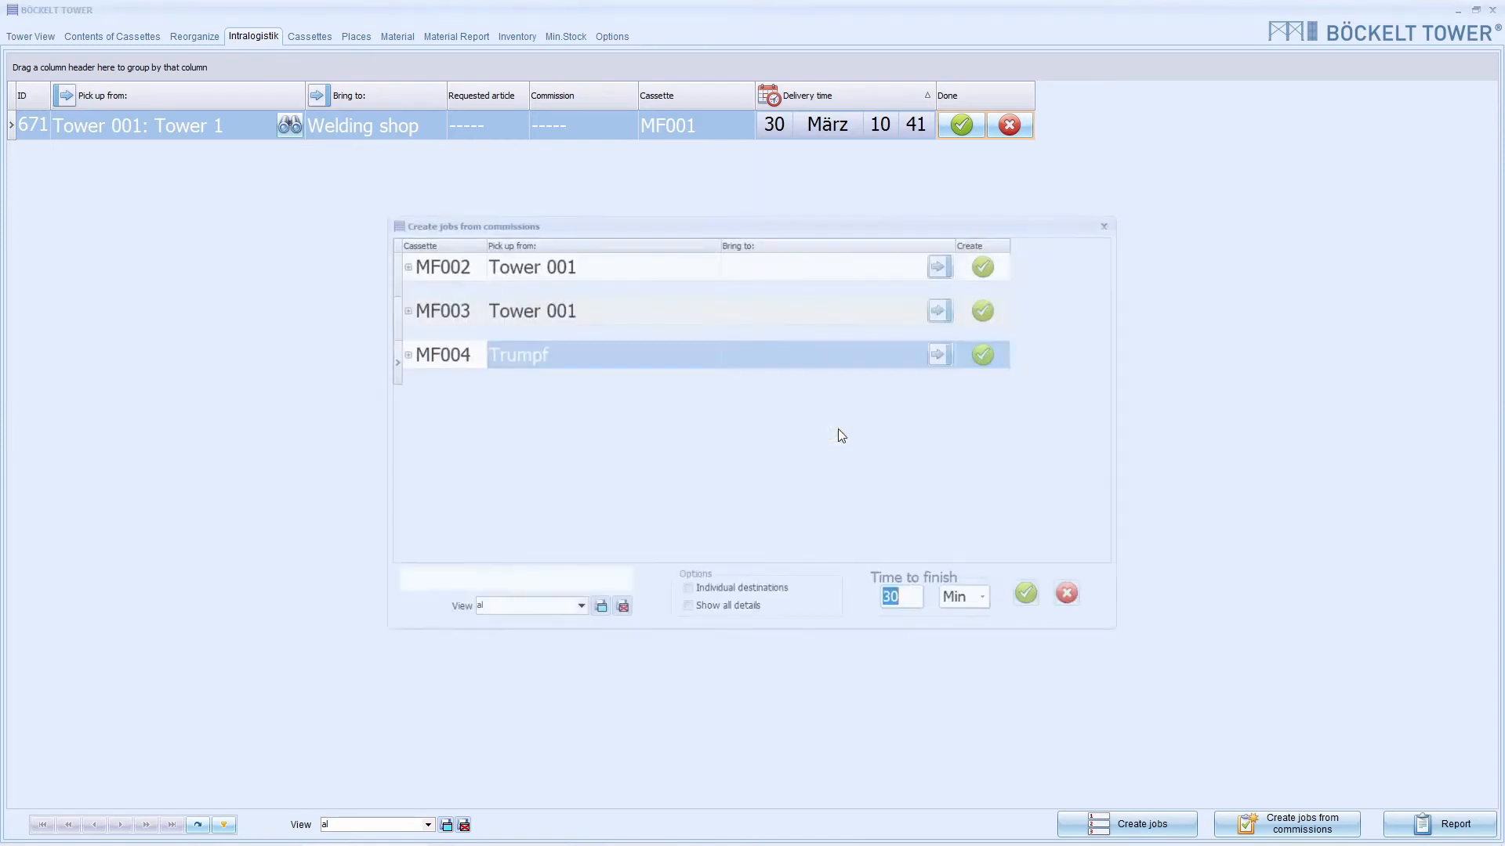
left_click(833, 431)
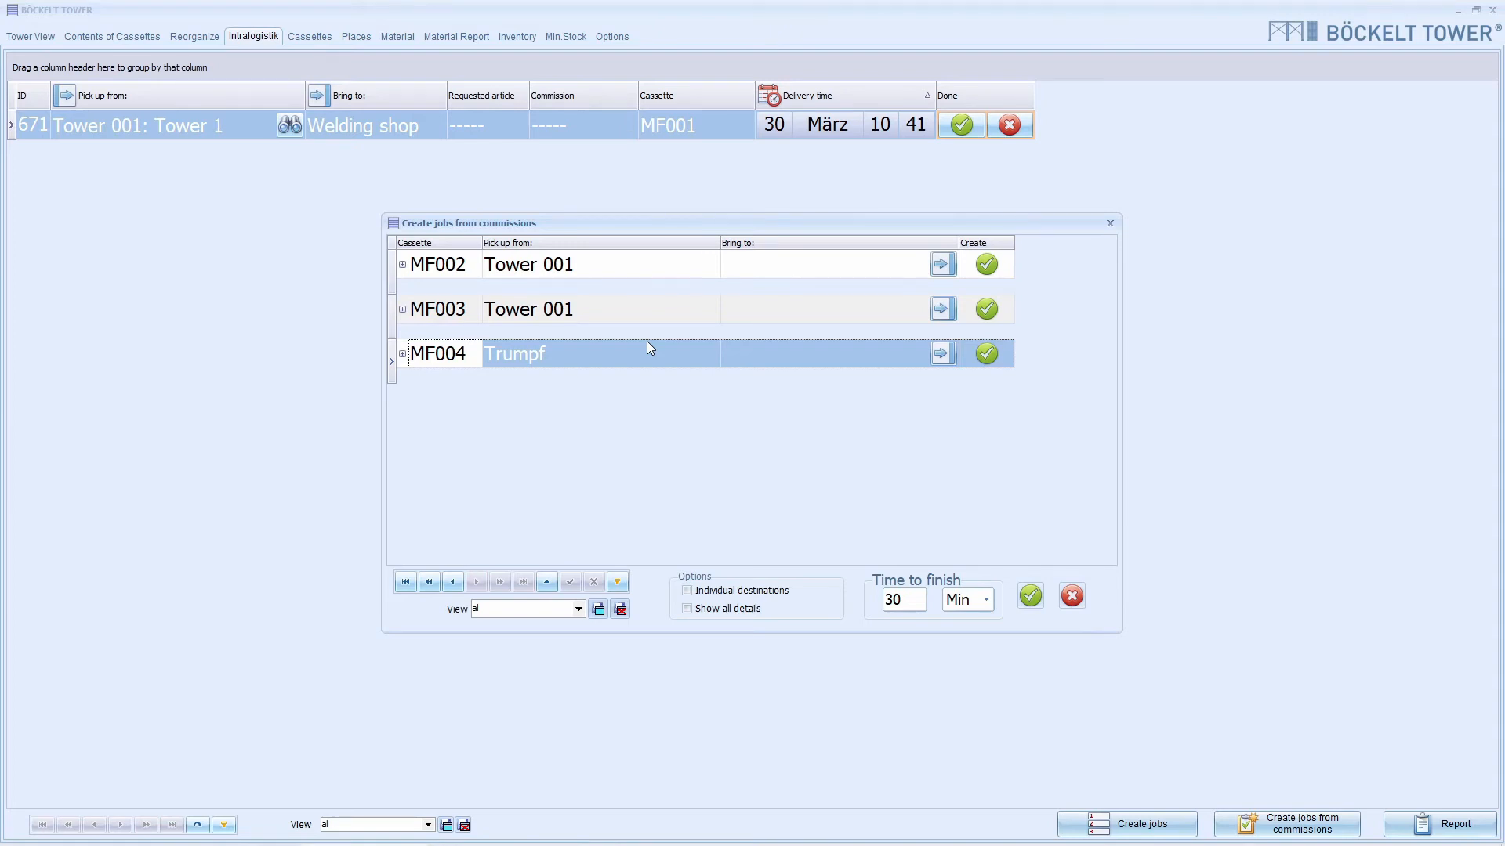
- Show all details to examine the contents of the commission's cassettes, and collapse the details again
left_click(688, 610)
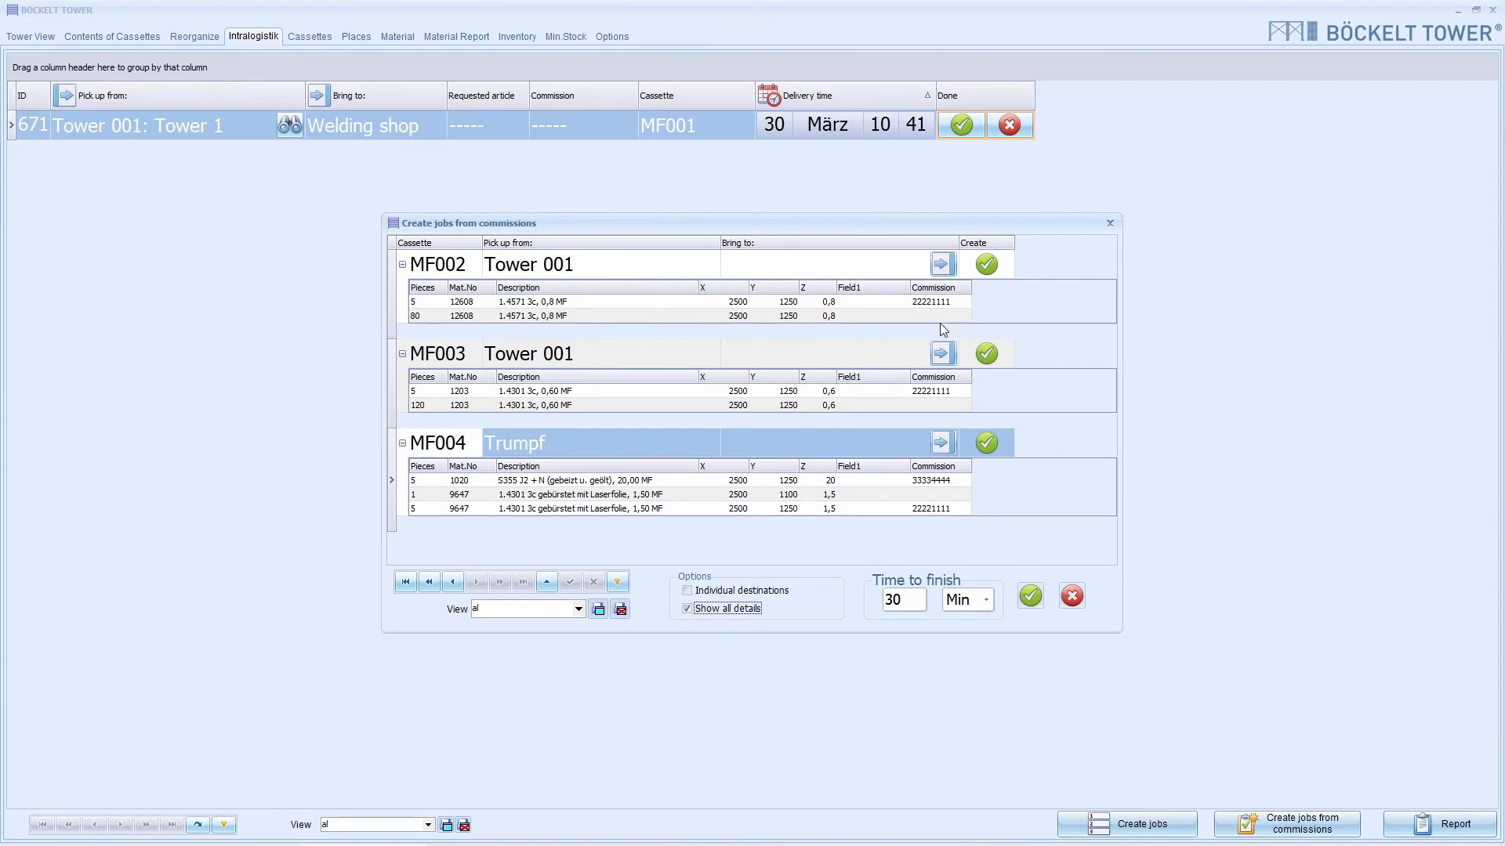
left_click(930, 522)
left_click(711, 613)
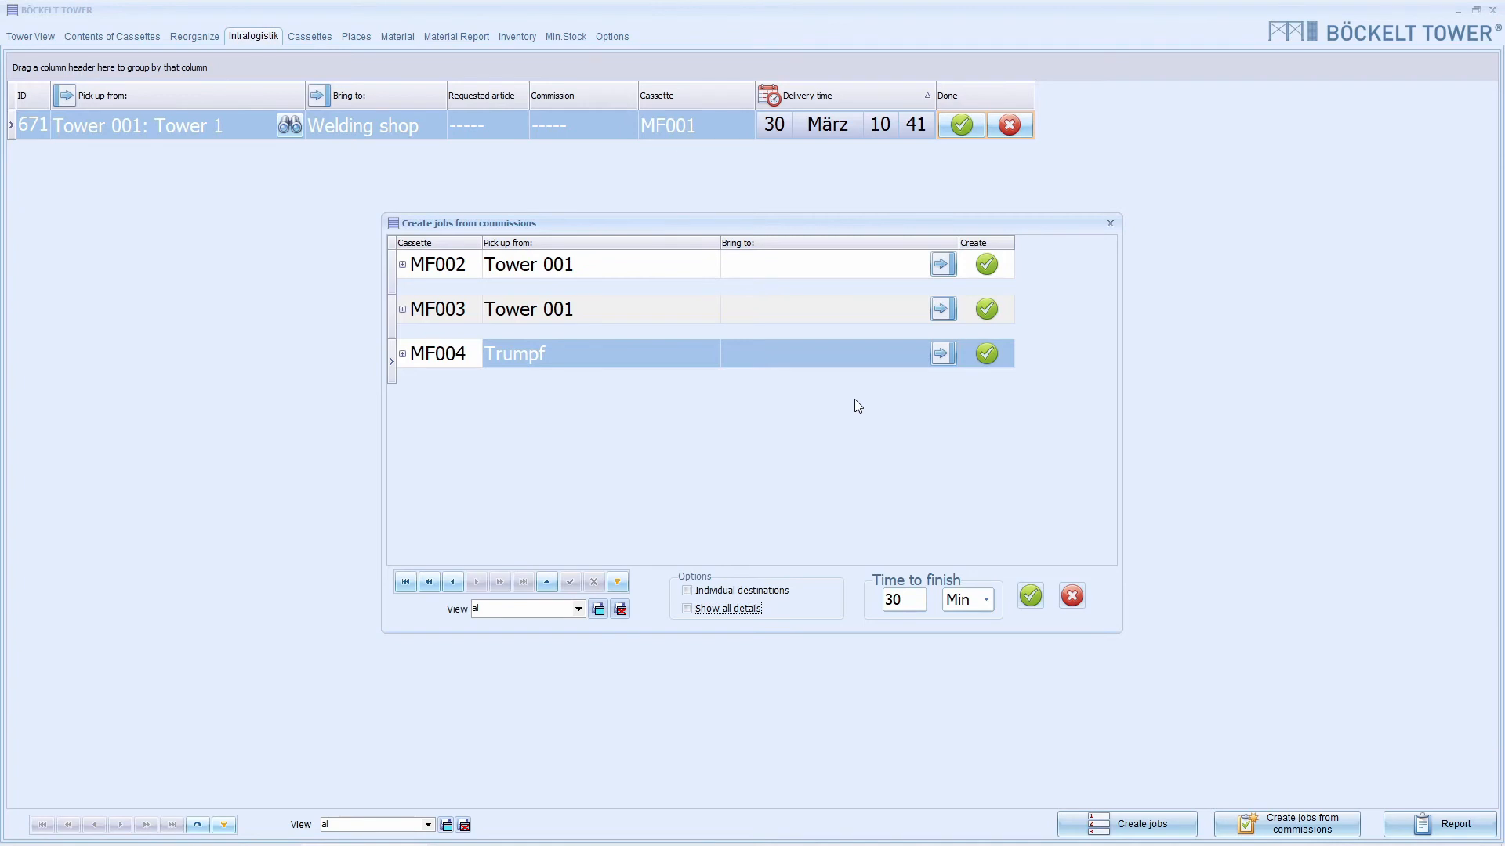
- Set Trumpf as the destination for all listed cassettes, and enable individual destinations to send MF004 to the Welding shop
left_click(942, 265)
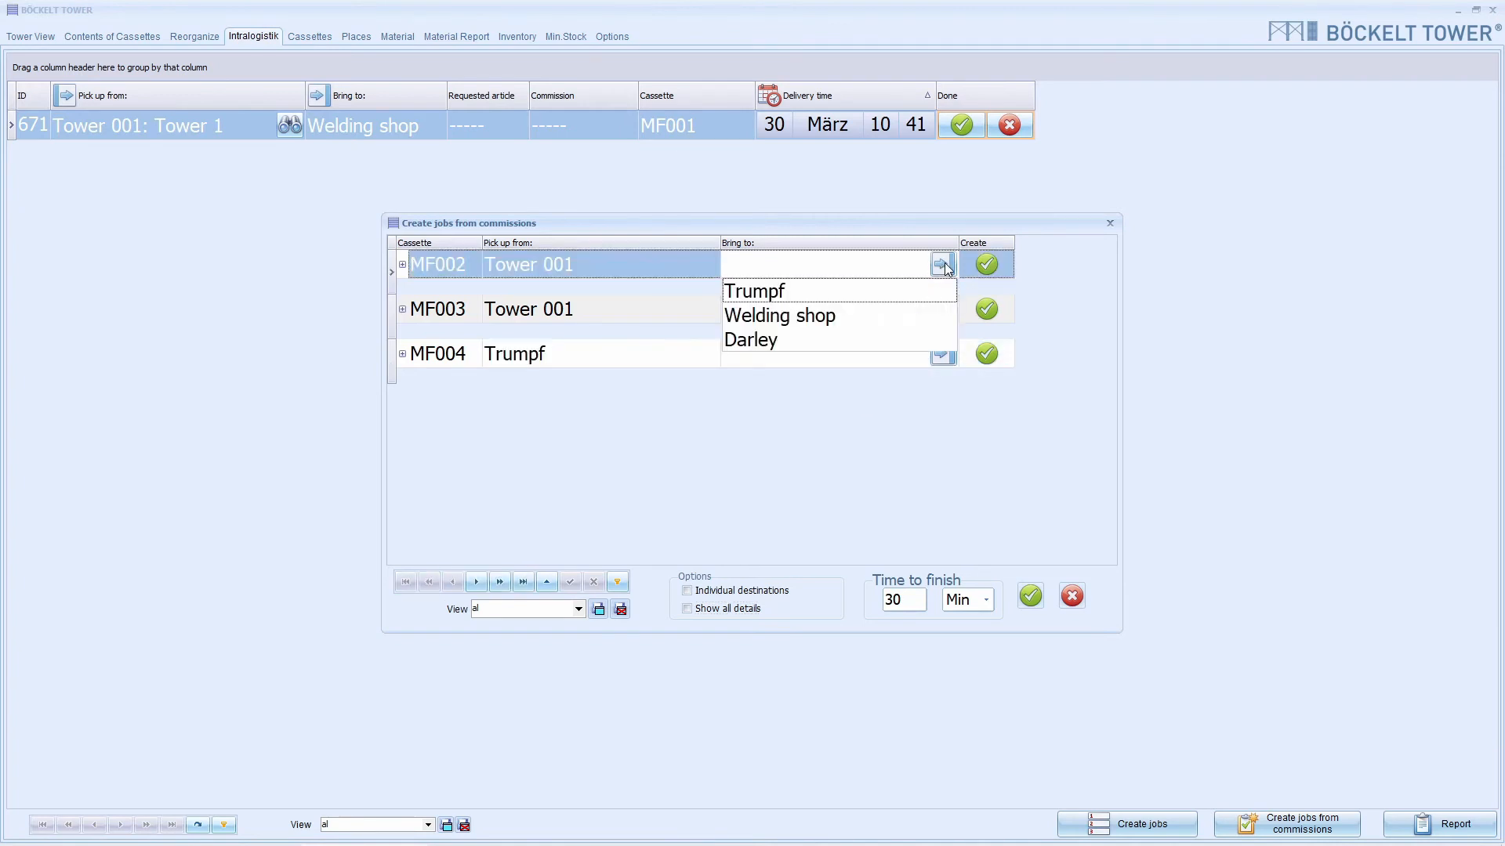
left_click(832, 286)
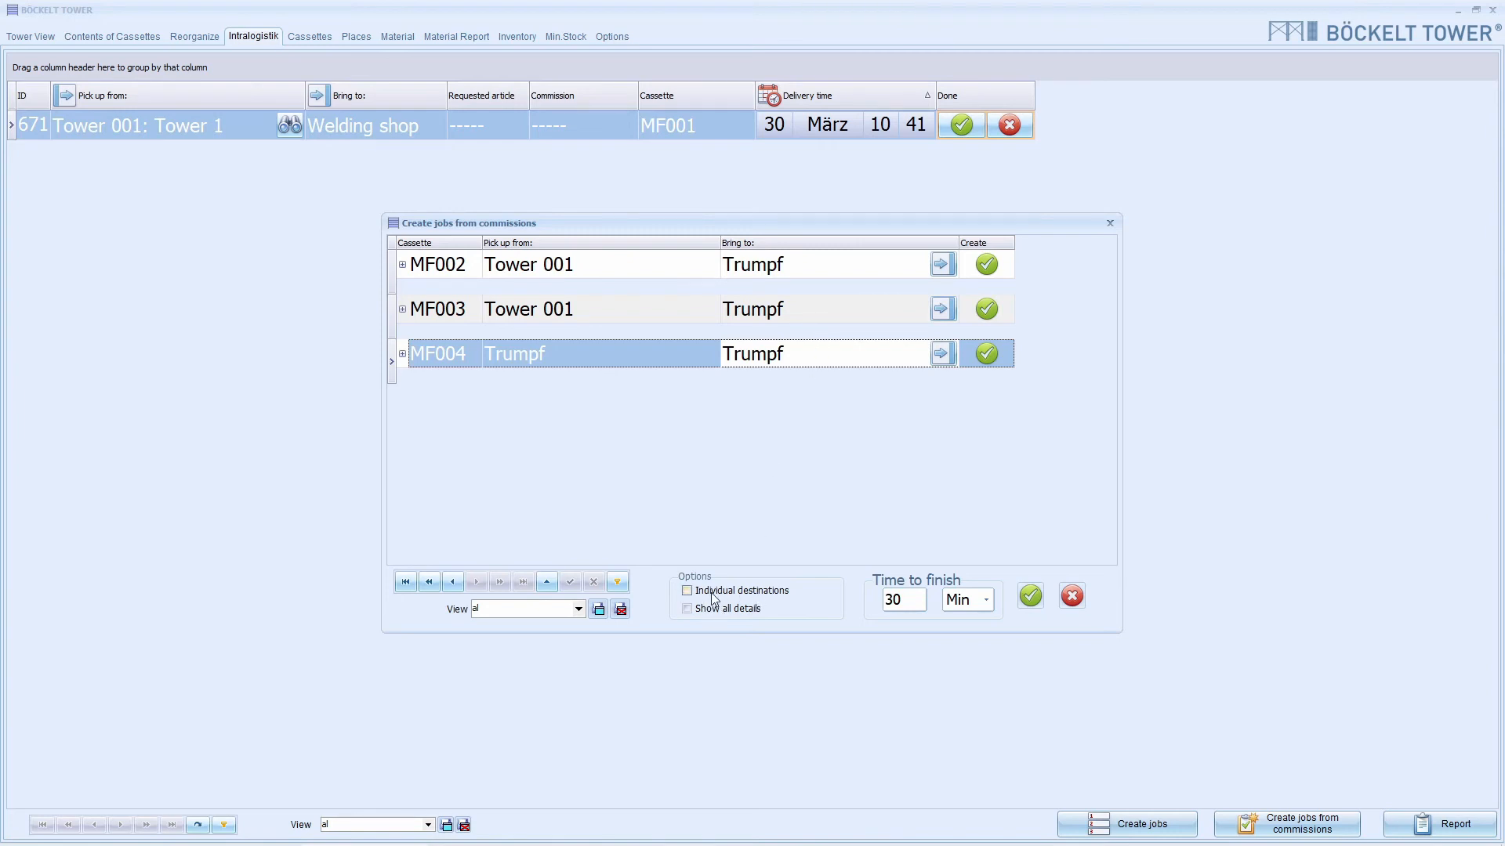
left_click(744, 598)
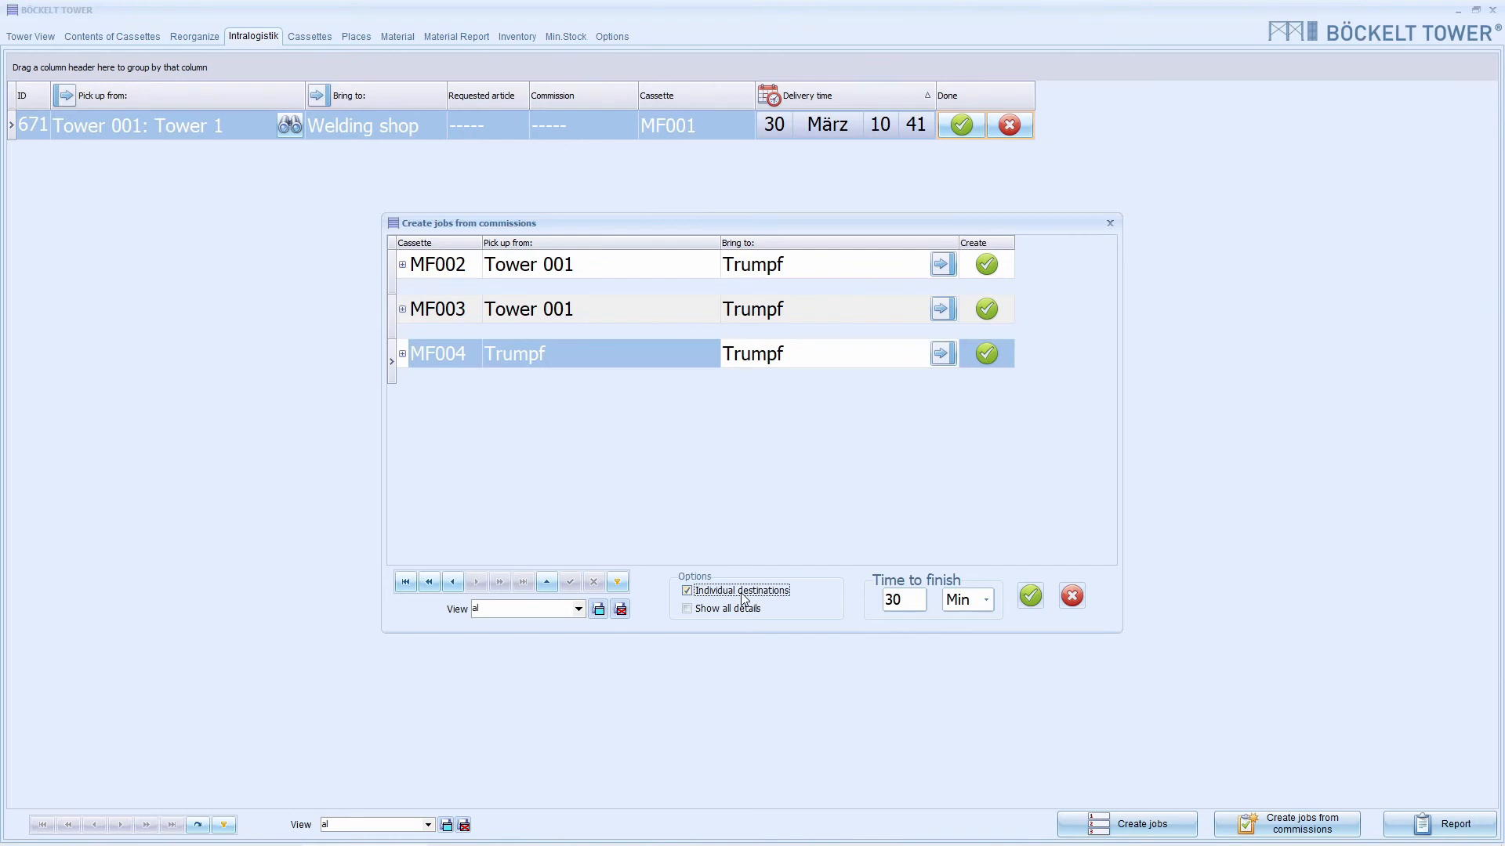
left_click(948, 354)
left_click(891, 404)
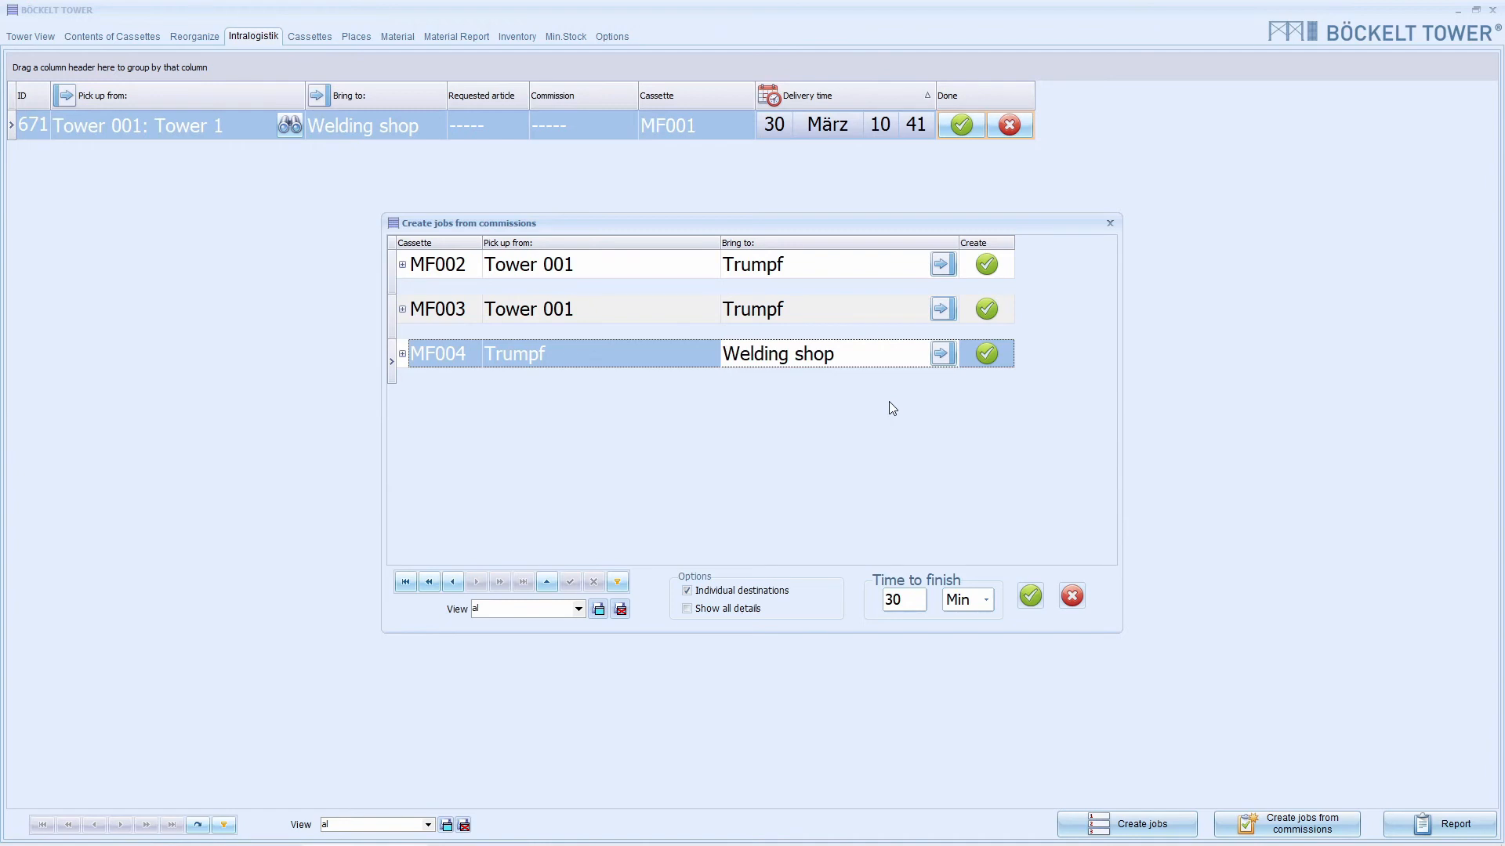
- Exclude cassette MF004 and create the remaining commission jobs with a time to finish of 60 min
left_click(986, 354)
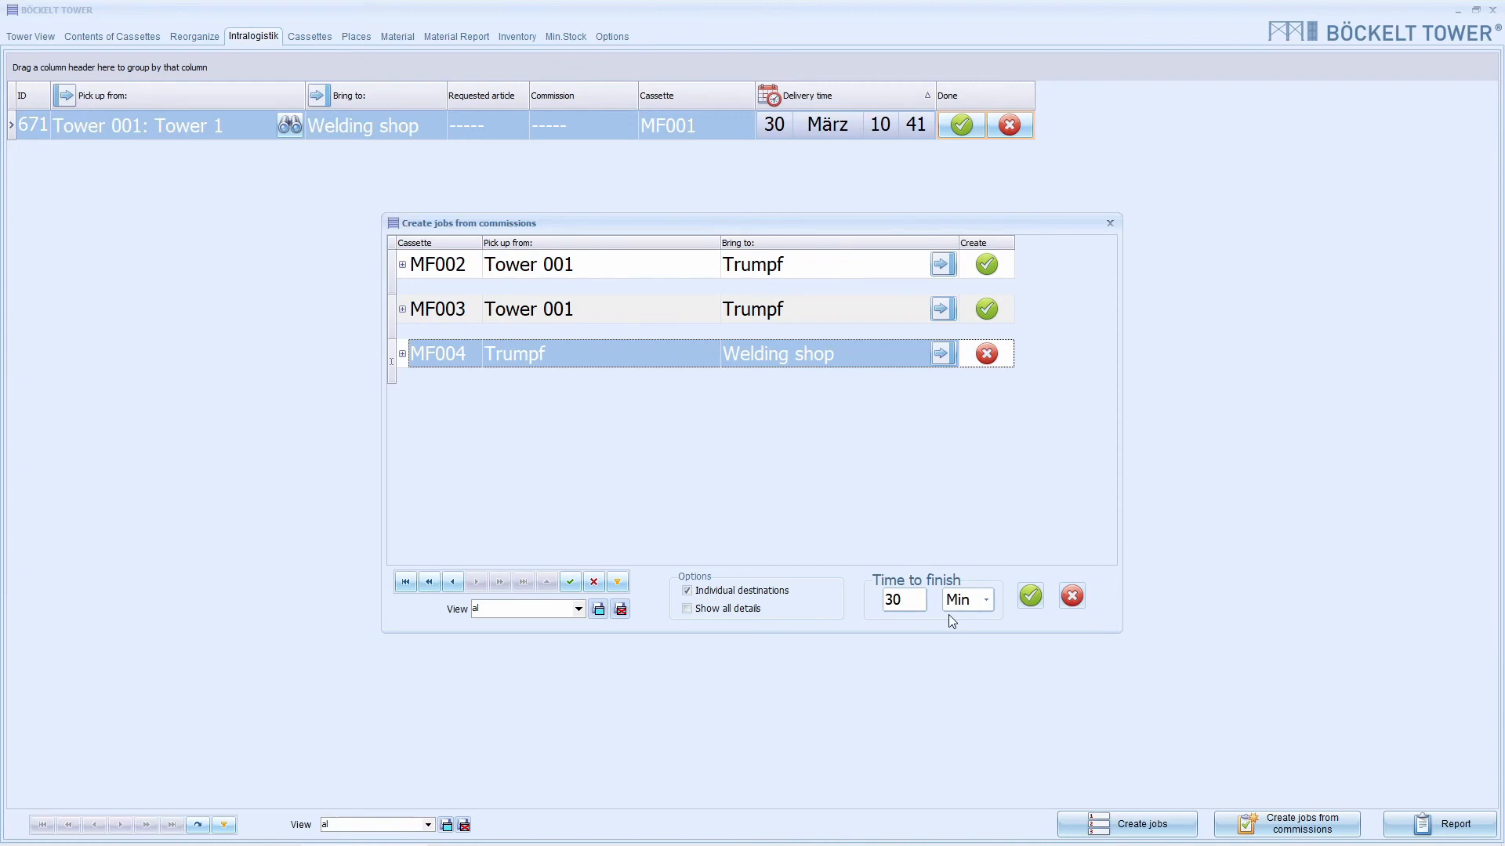
double_click(903, 600)
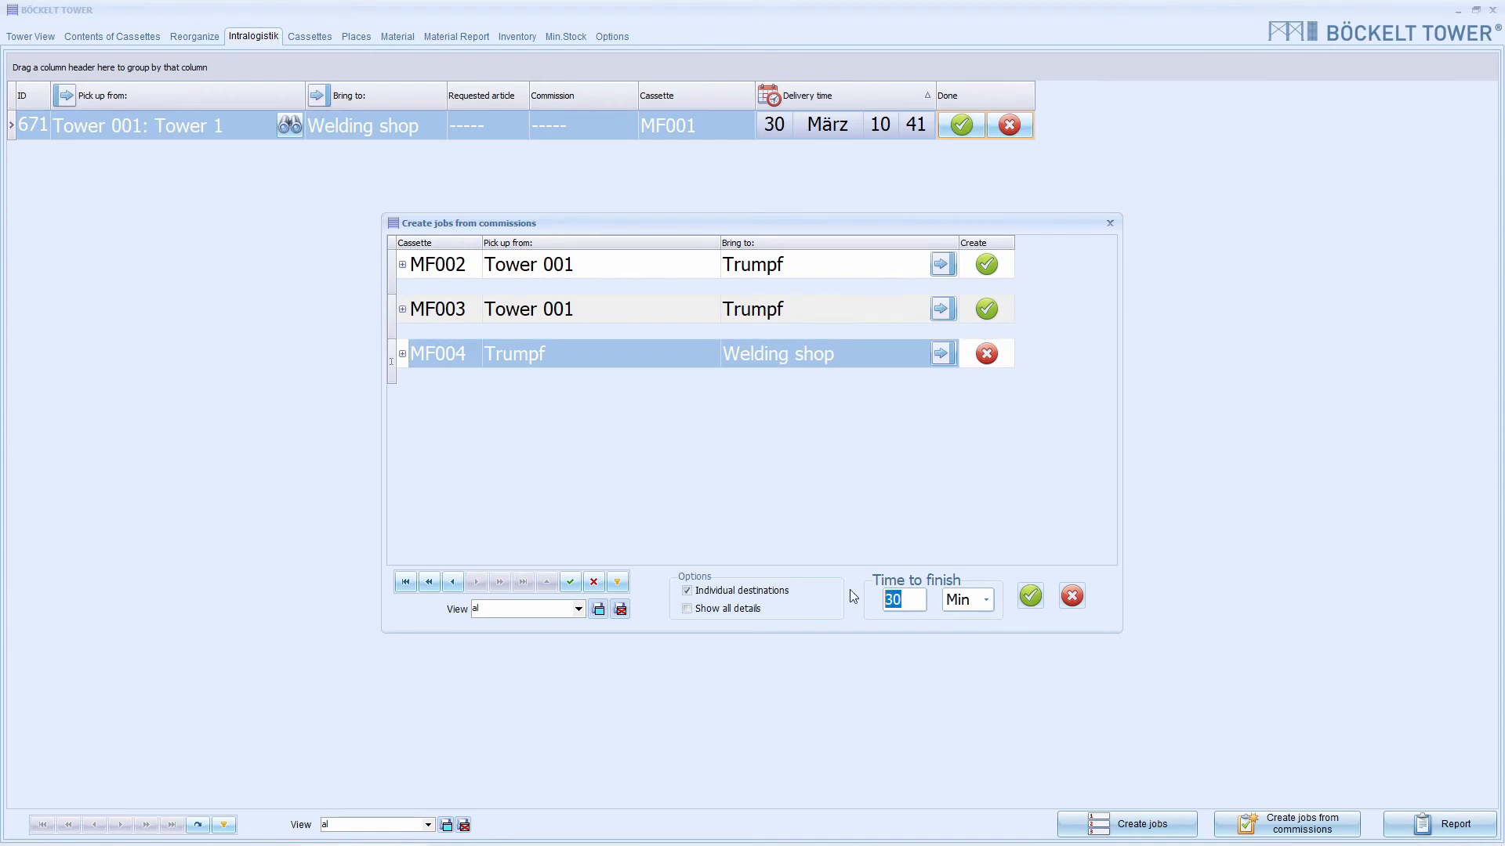
type("60")
left_click(1030, 602)
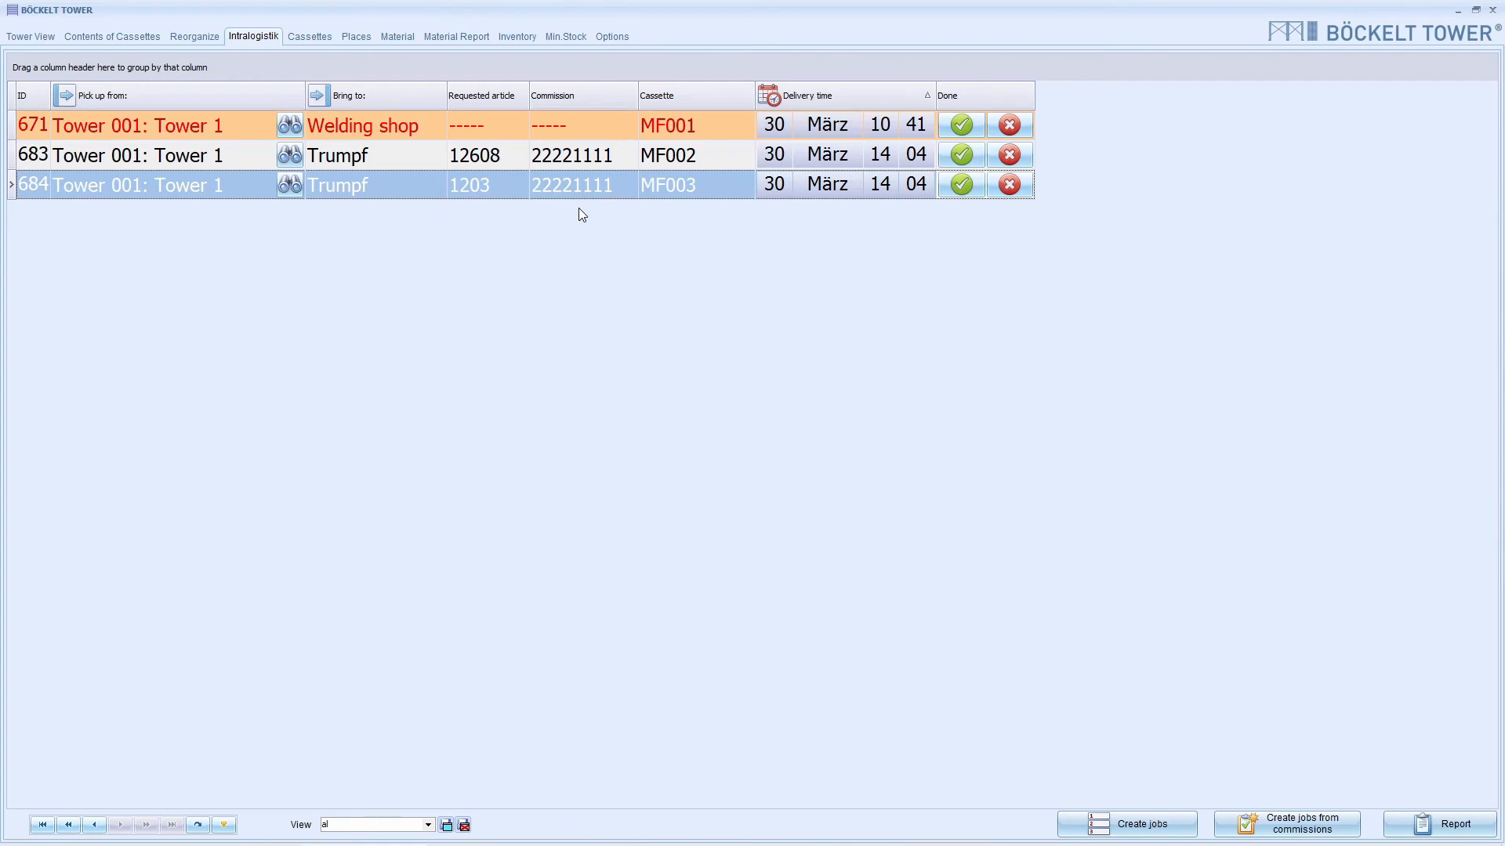
- Add a manual job bringing cassette MF004, with 5 pieces of material 9647, to Darley with a time to finish of 30 min
left_click(1135, 833)
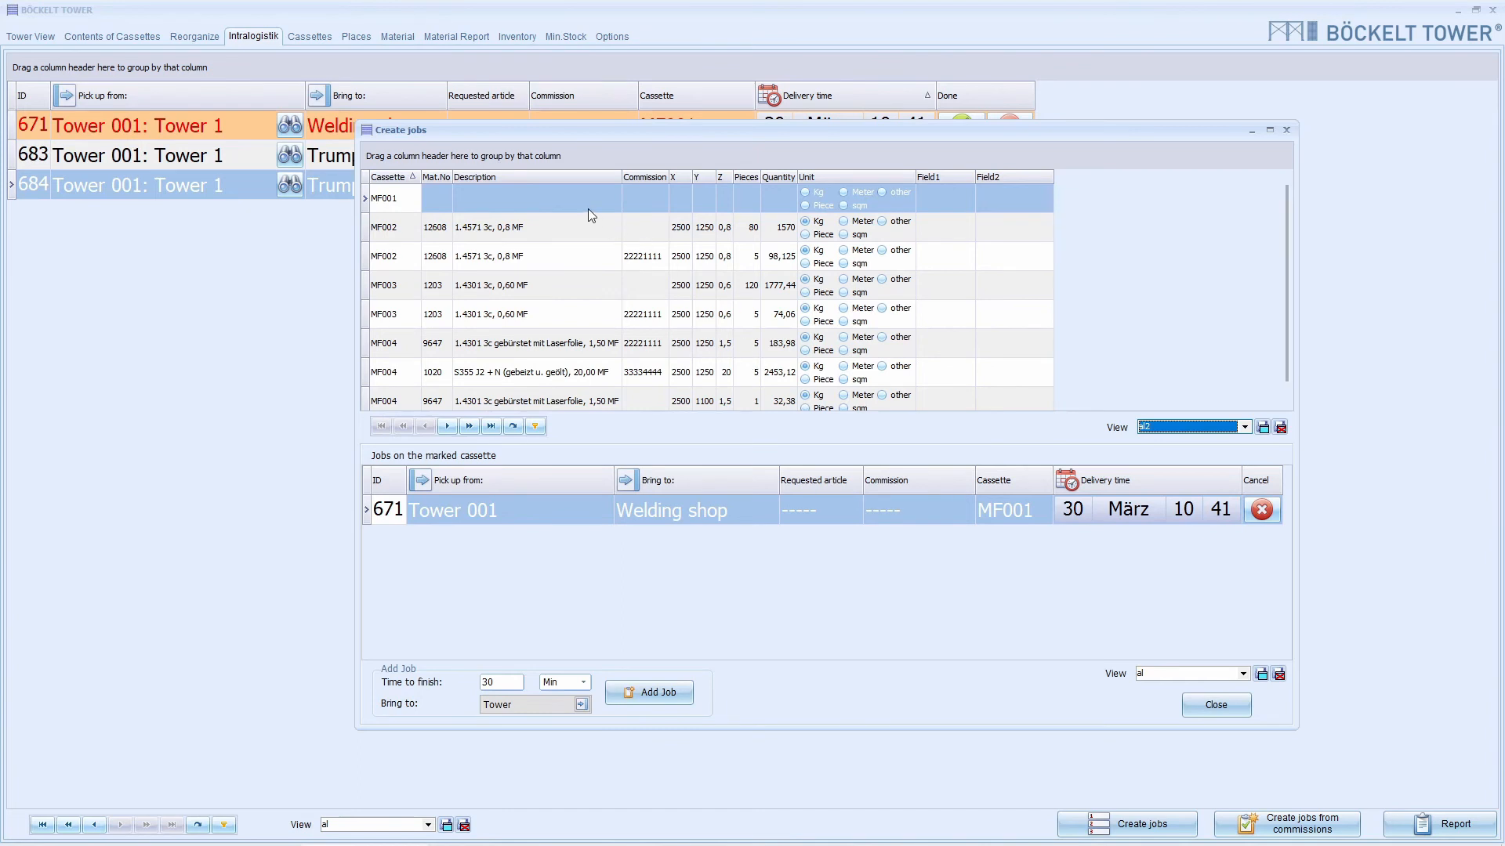
left_click(521, 199)
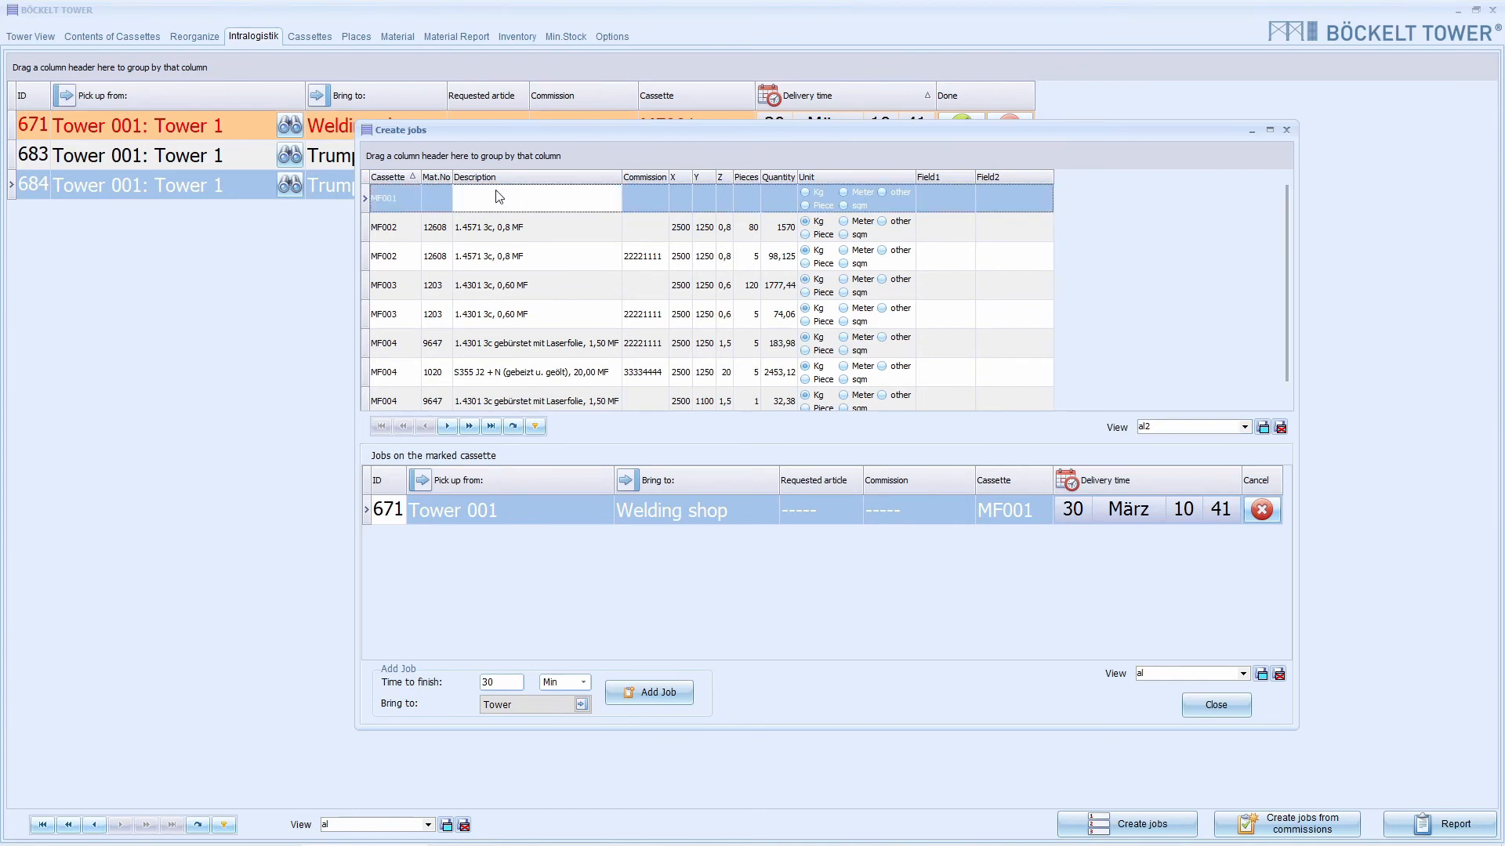
left_click(549, 510)
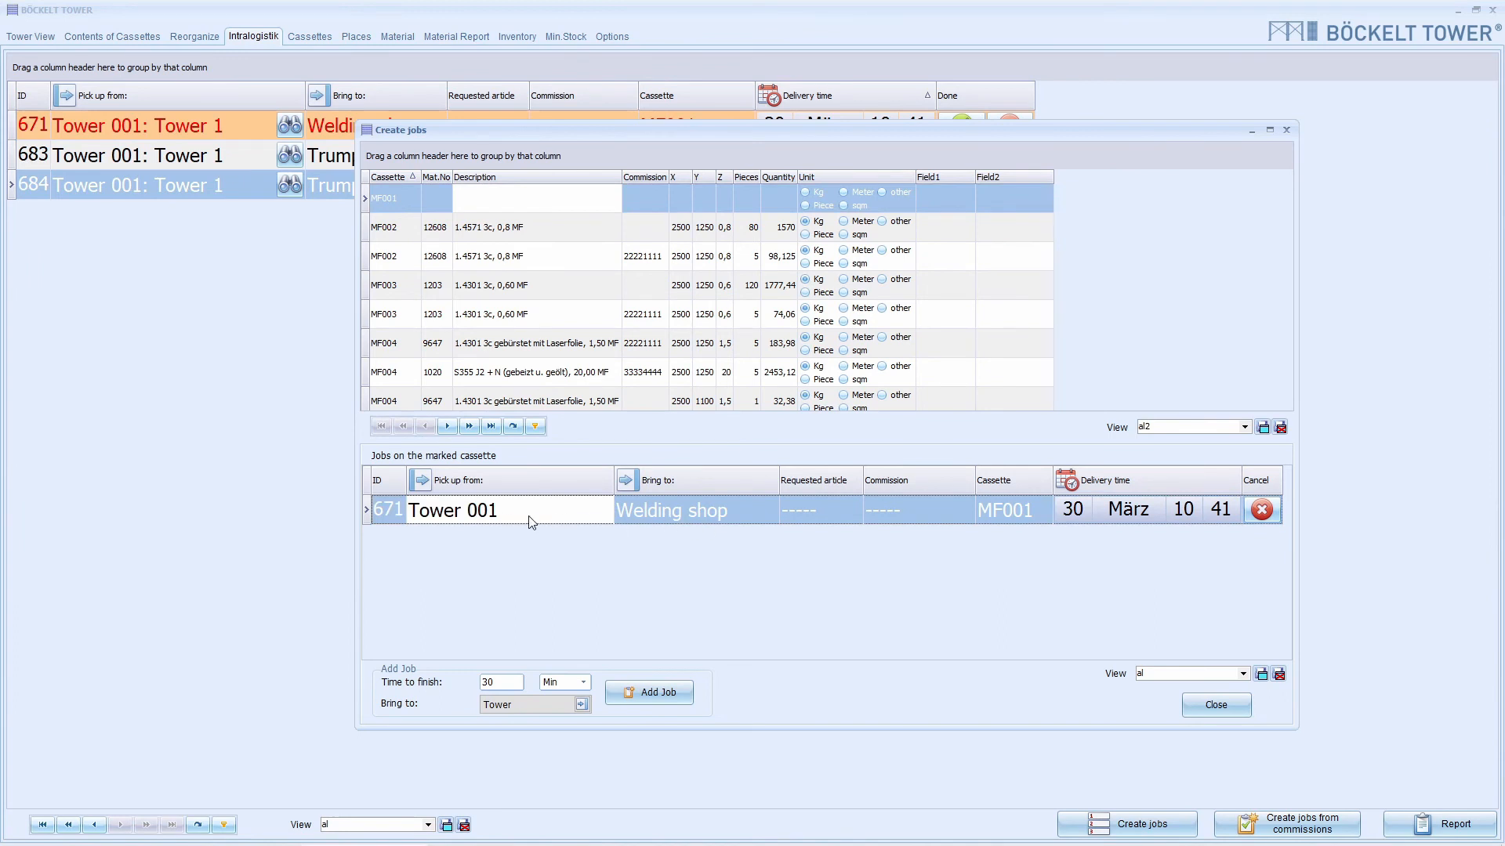
scroll(580, 312, "down", 1)
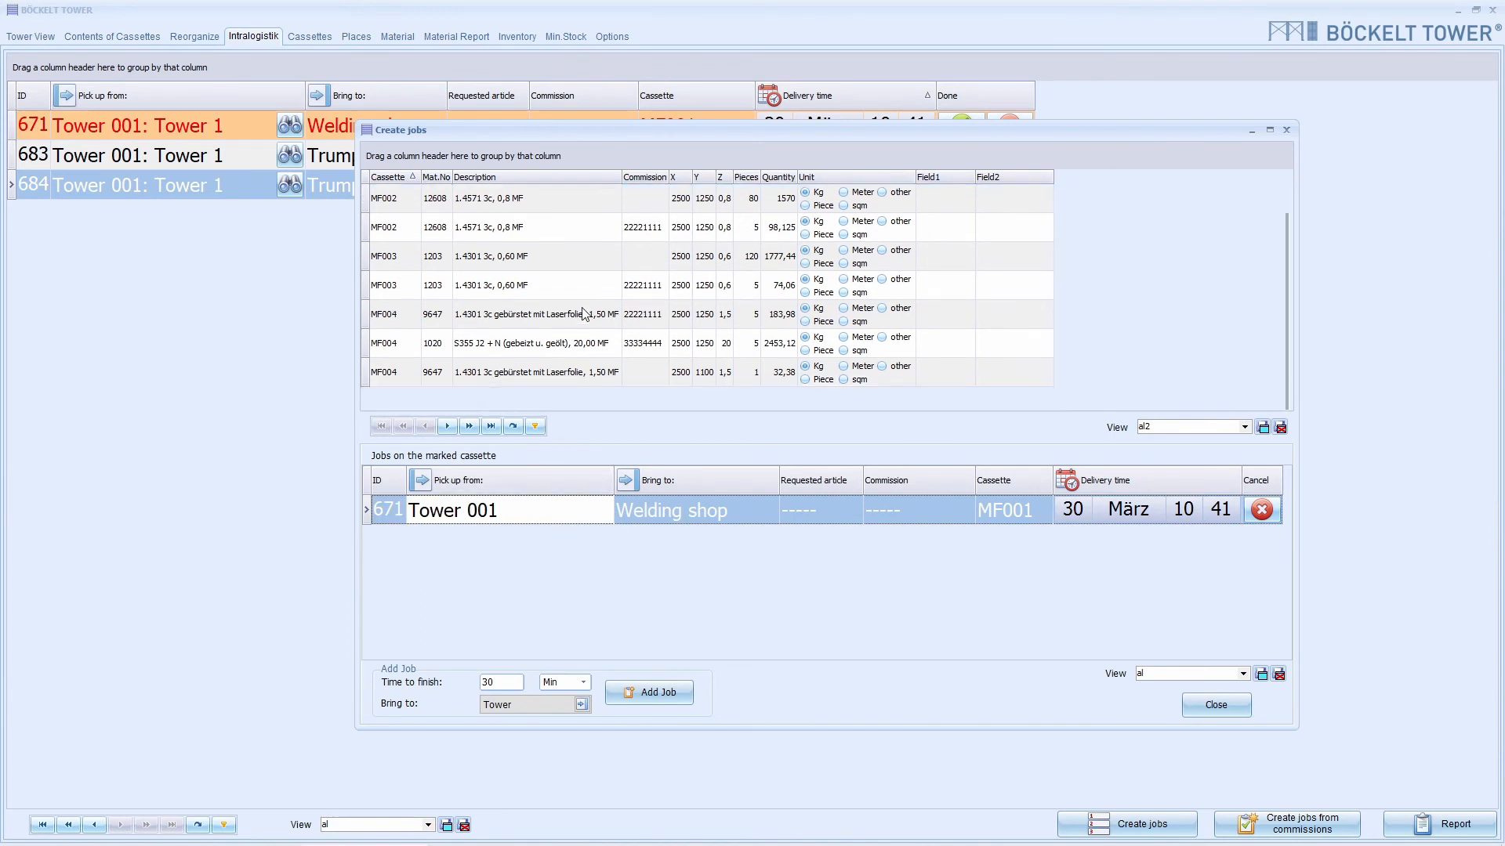
left_click(509, 316)
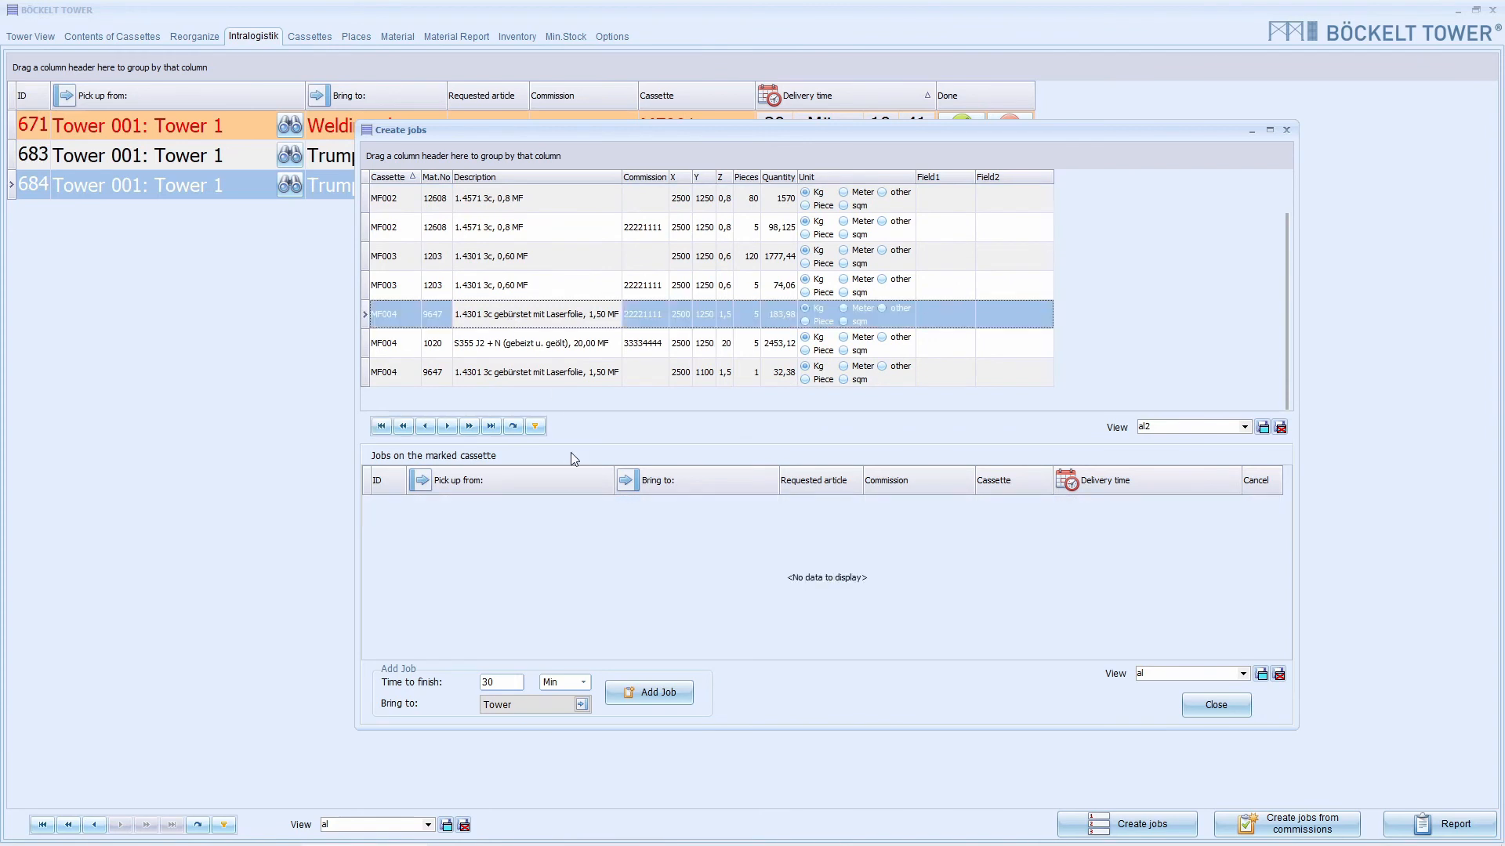
left_click(581, 704)
left_click(537, 759)
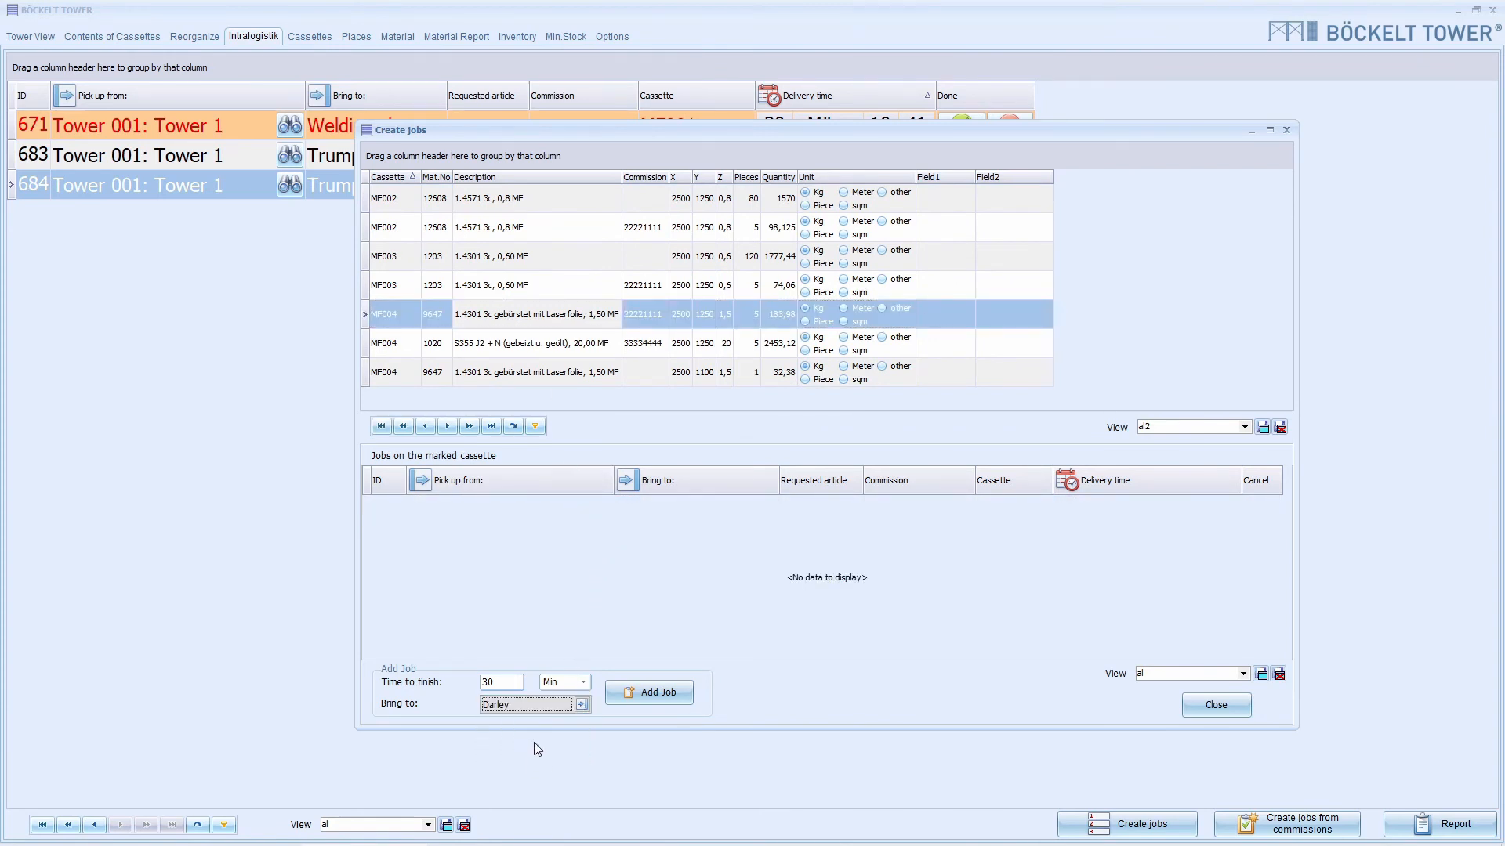
left_click(646, 695)
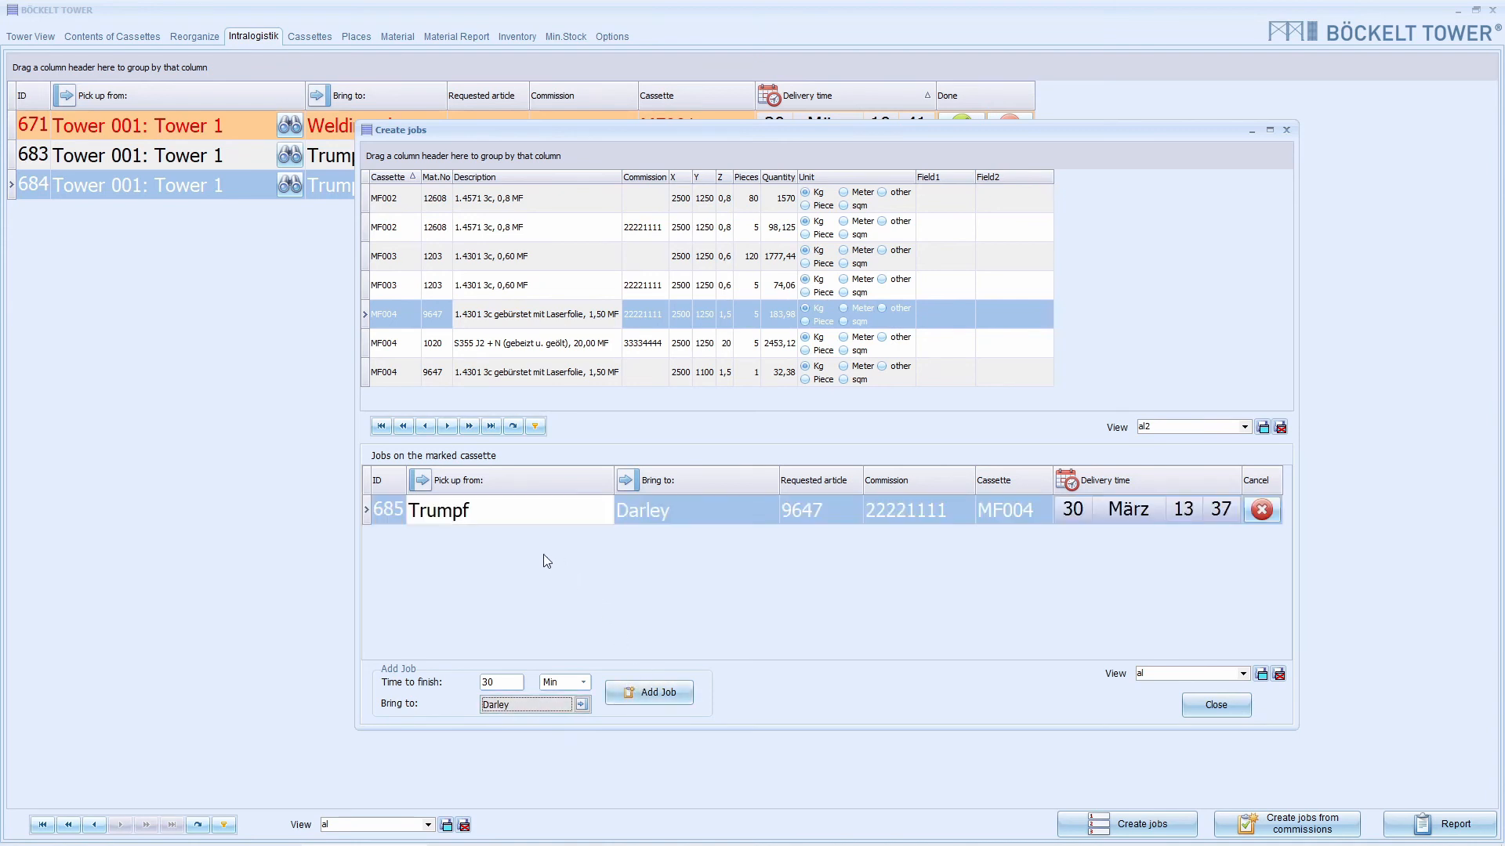
- Add a follow-up job bringing cassette MF004 to the Welding shop with a time to finish of 60 min
left_click(582, 704)
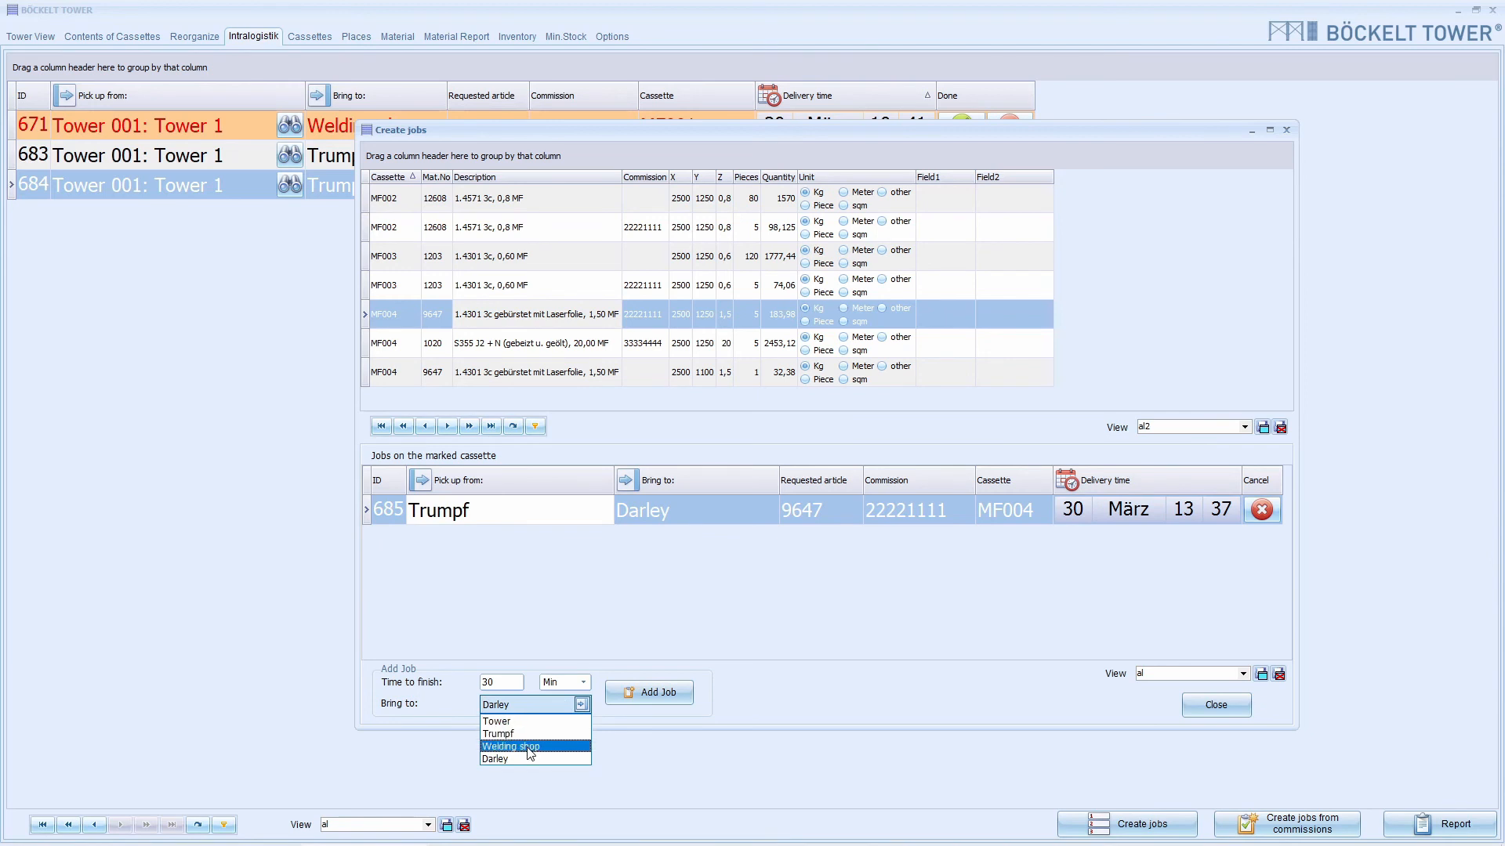
left_click(530, 747)
double_click(501, 682)
type("6")
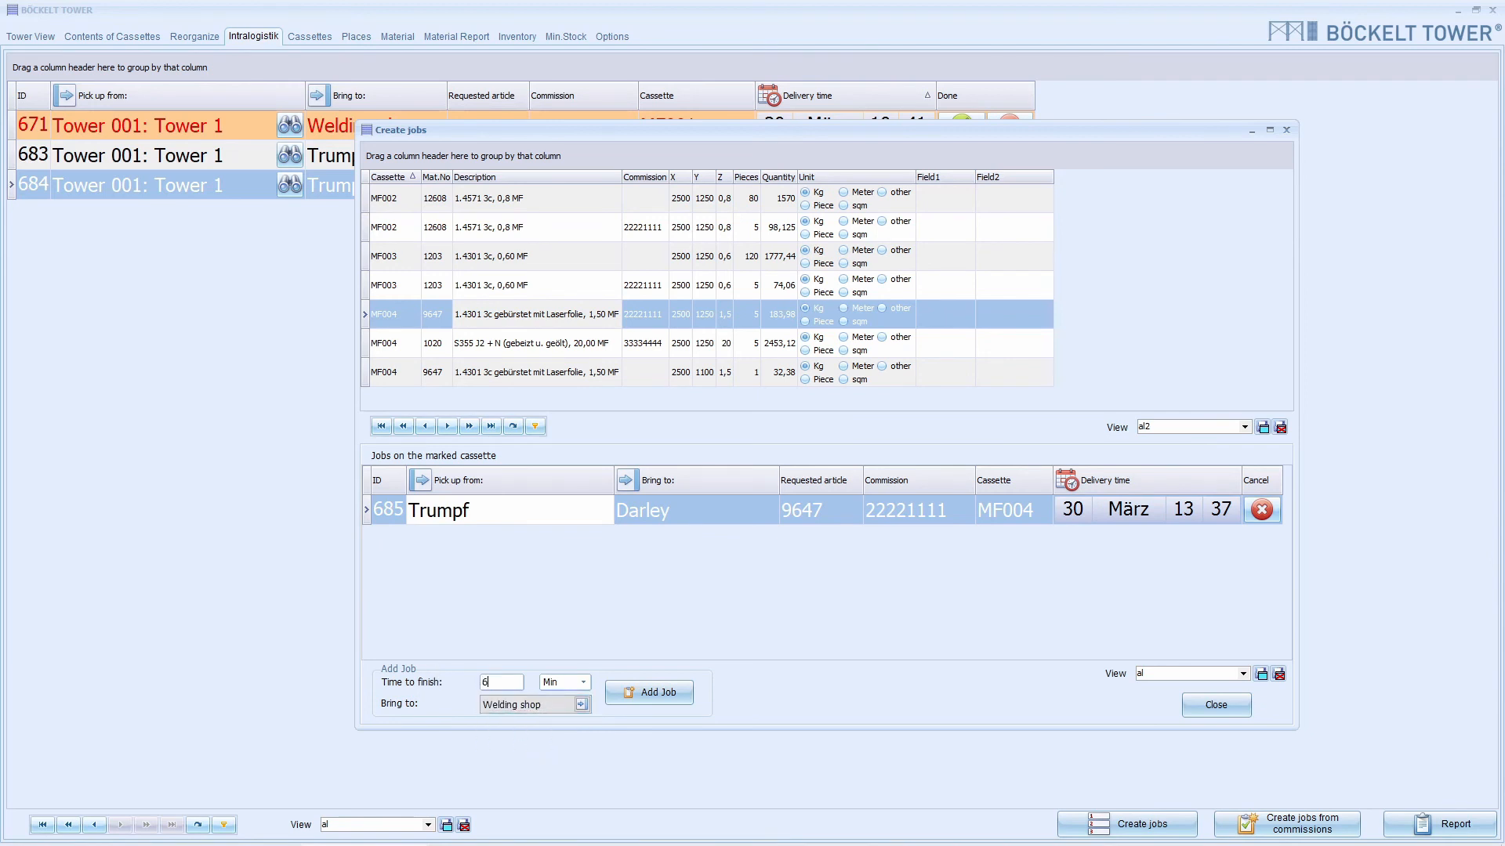
type("0")
left_click(643, 697)
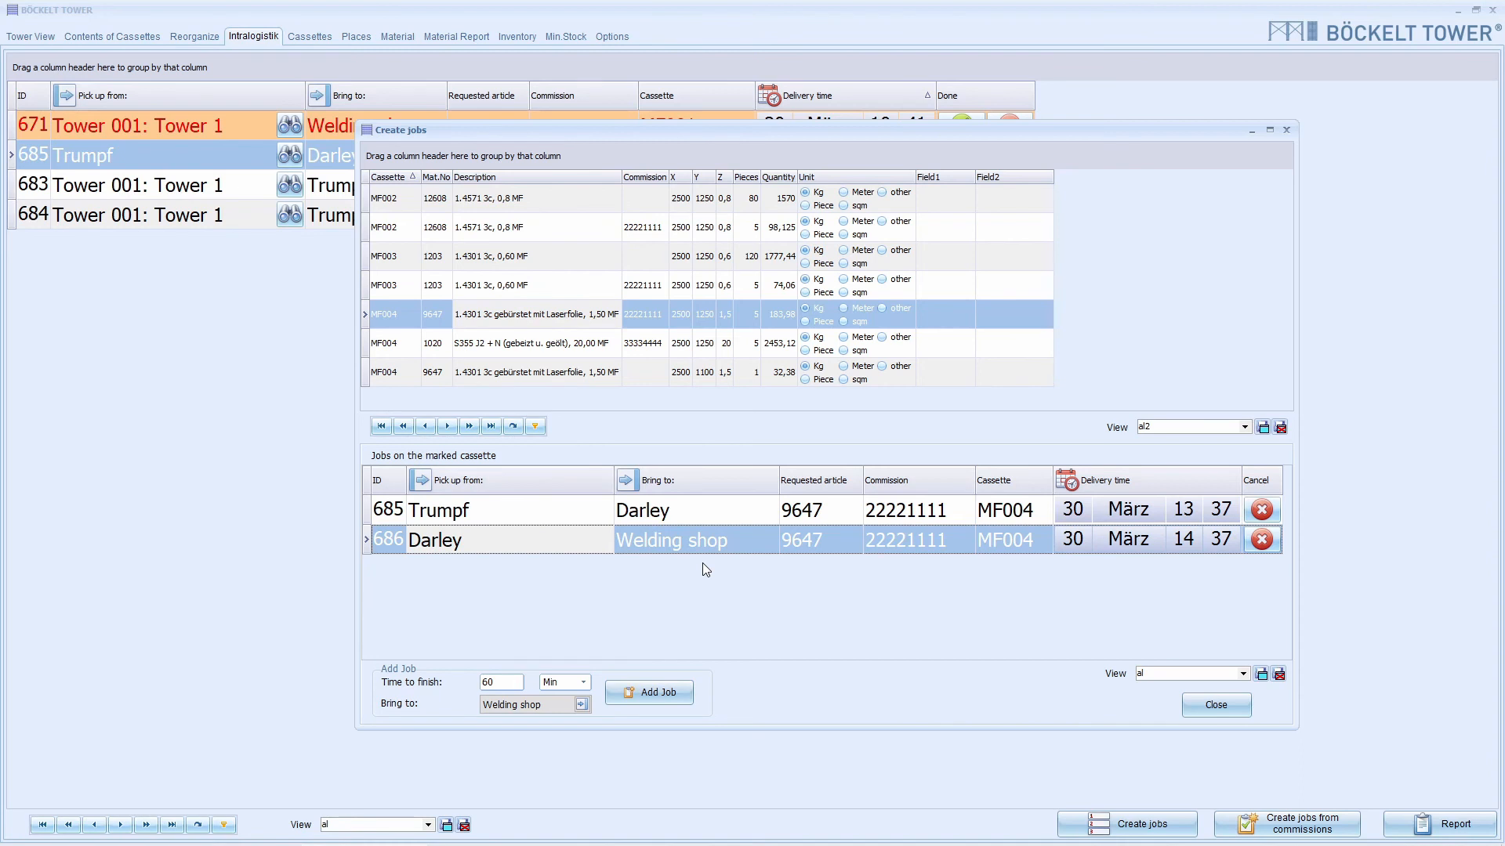
- Add a third job bringing cassette MF004 to Trumpf, and return to the Intralogistik job list
left_click(567, 702)
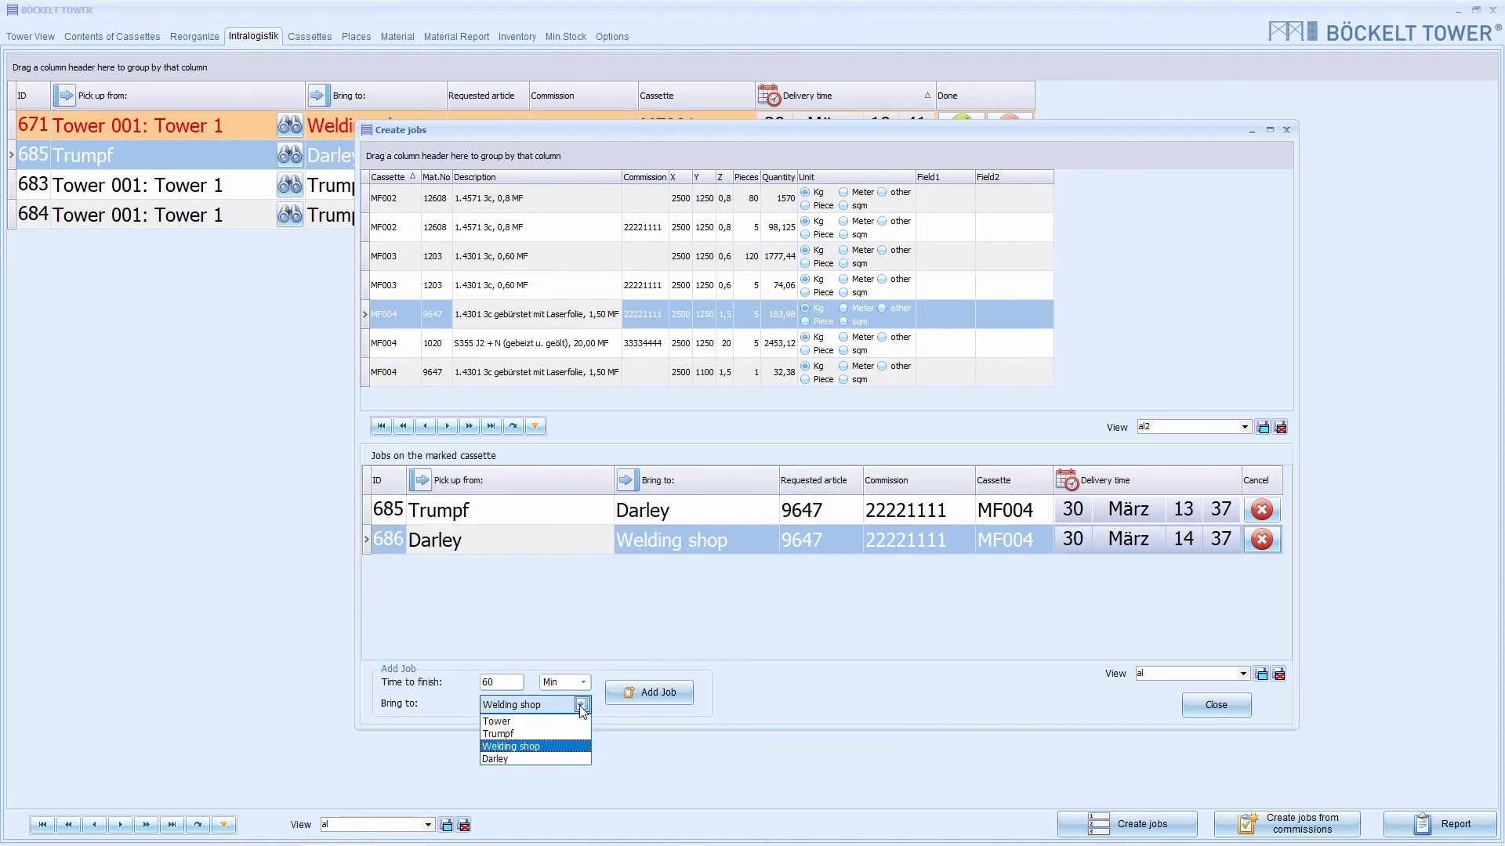
left_click(556, 734)
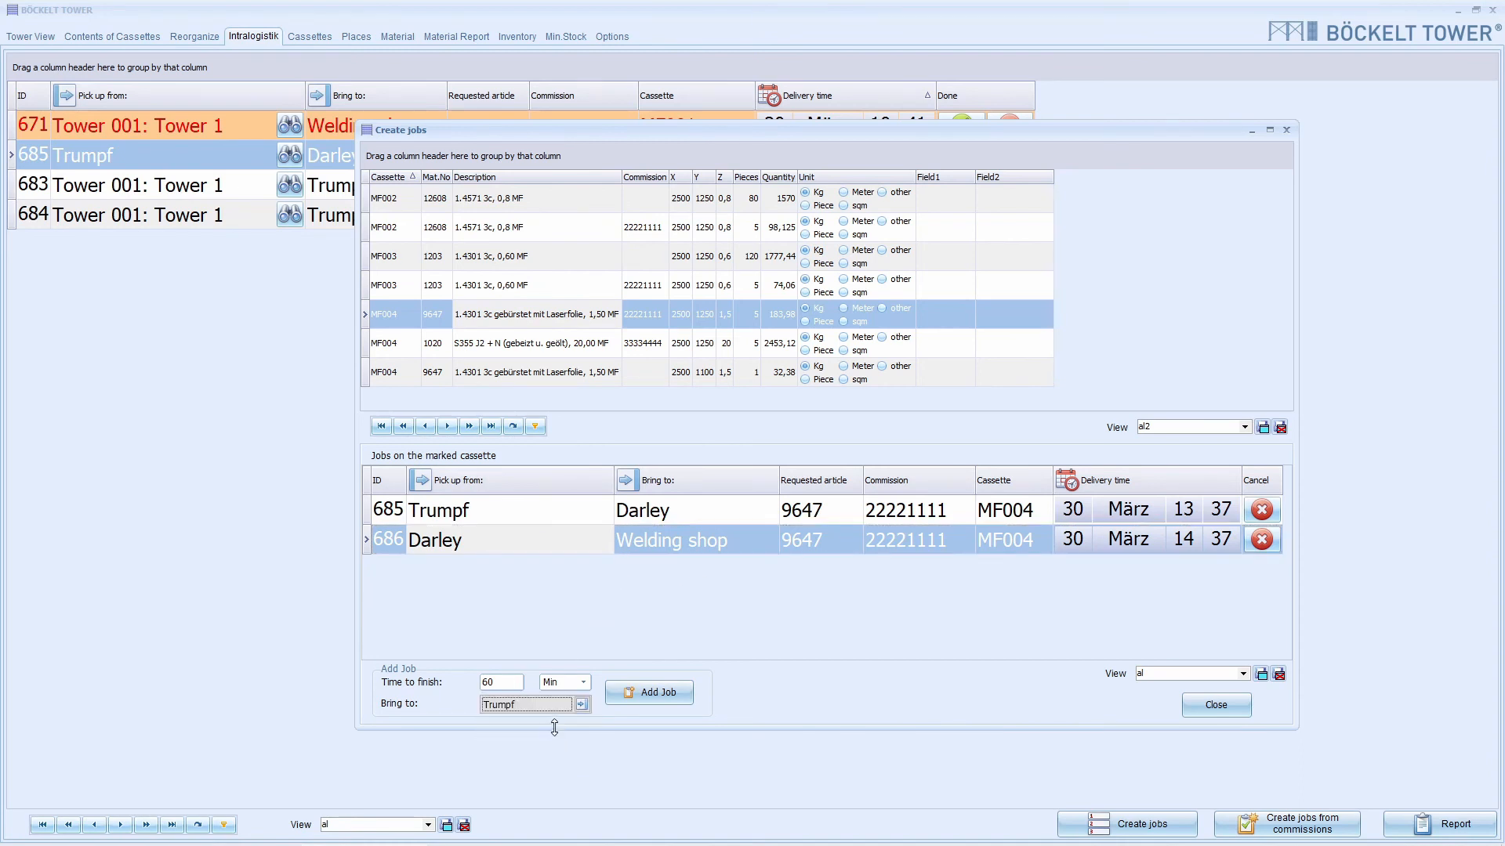
left_click(660, 693)
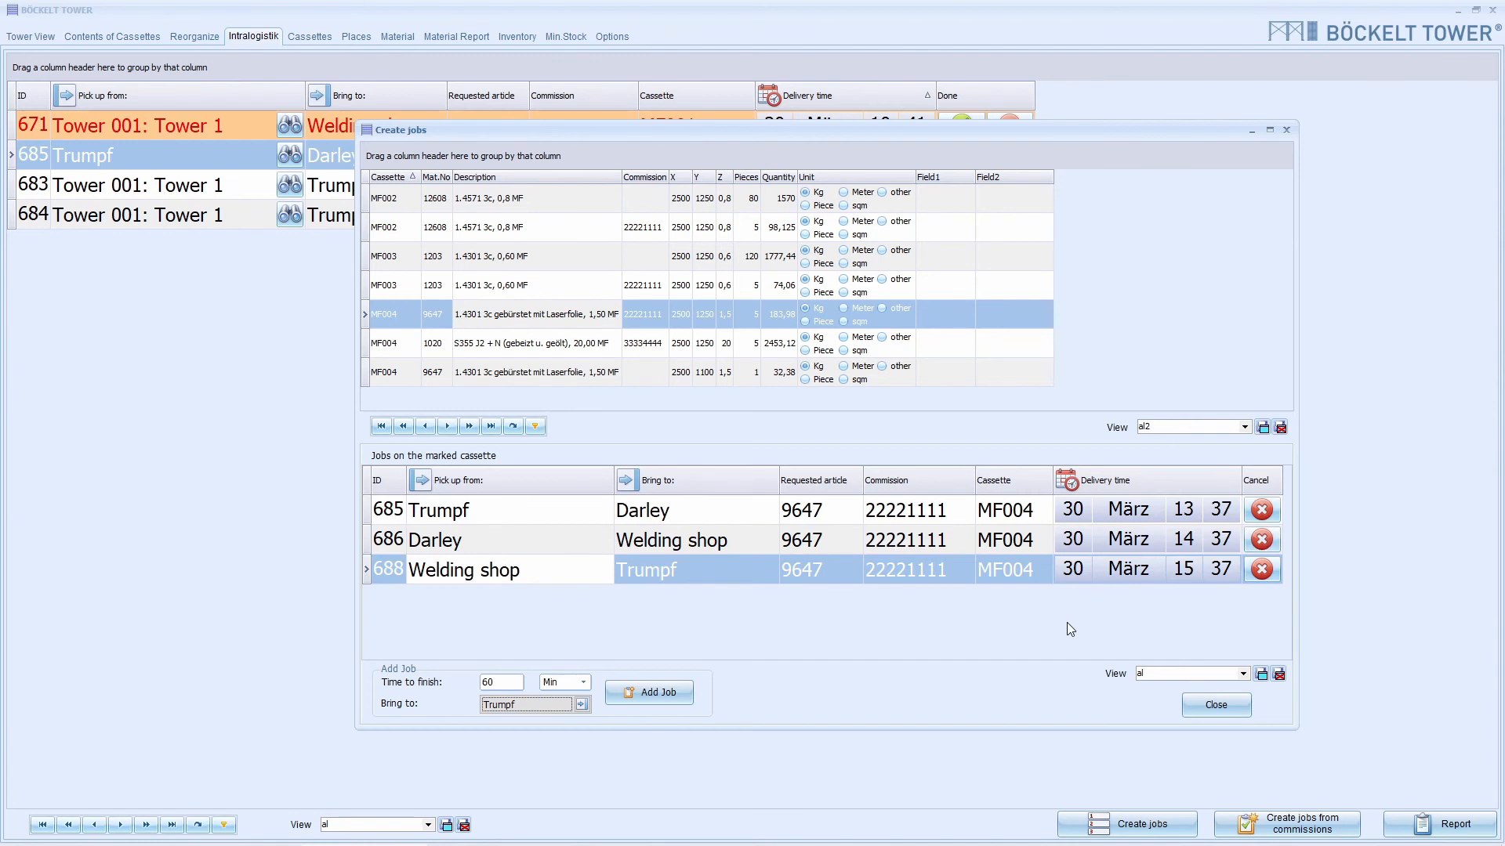
left_click(1216, 705)
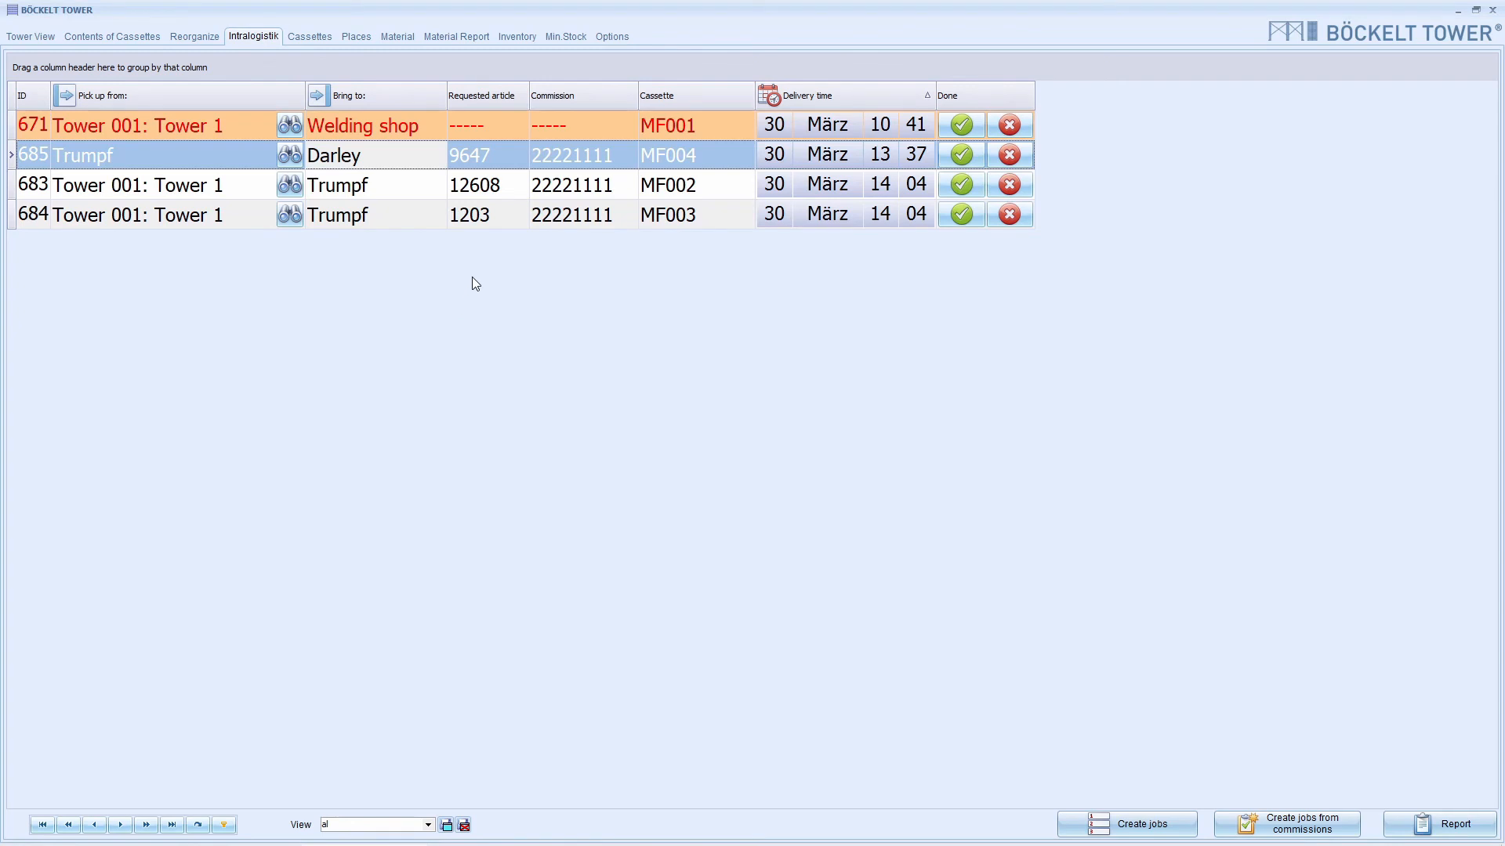
- Mark the chained MF004 jobs to Darley, Welding shop and Trumpf as done, one after another
left_click(689, 160)
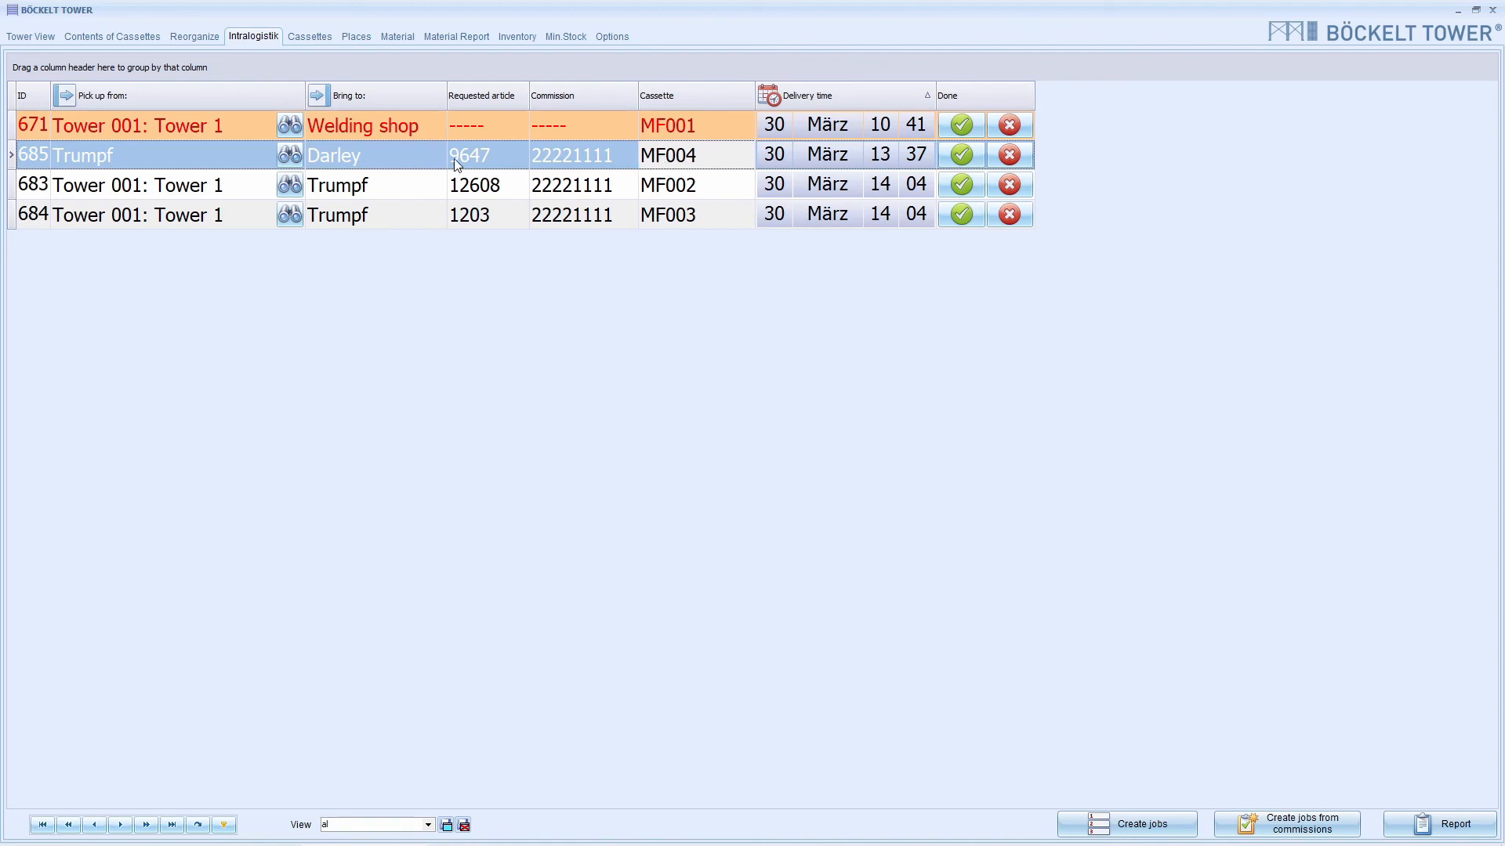
left_click(380, 155)
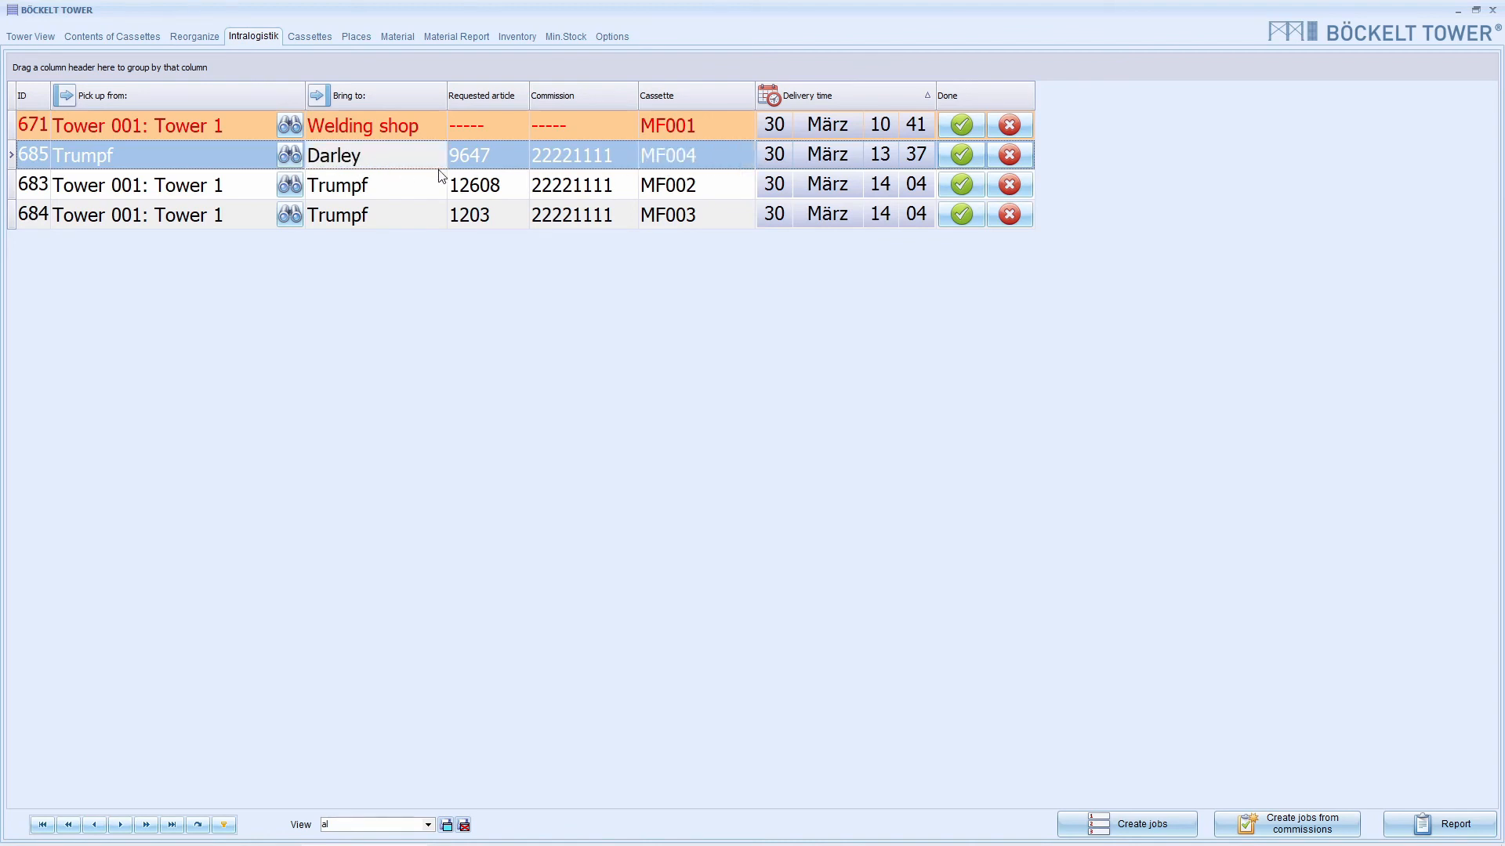
left_click(961, 156)
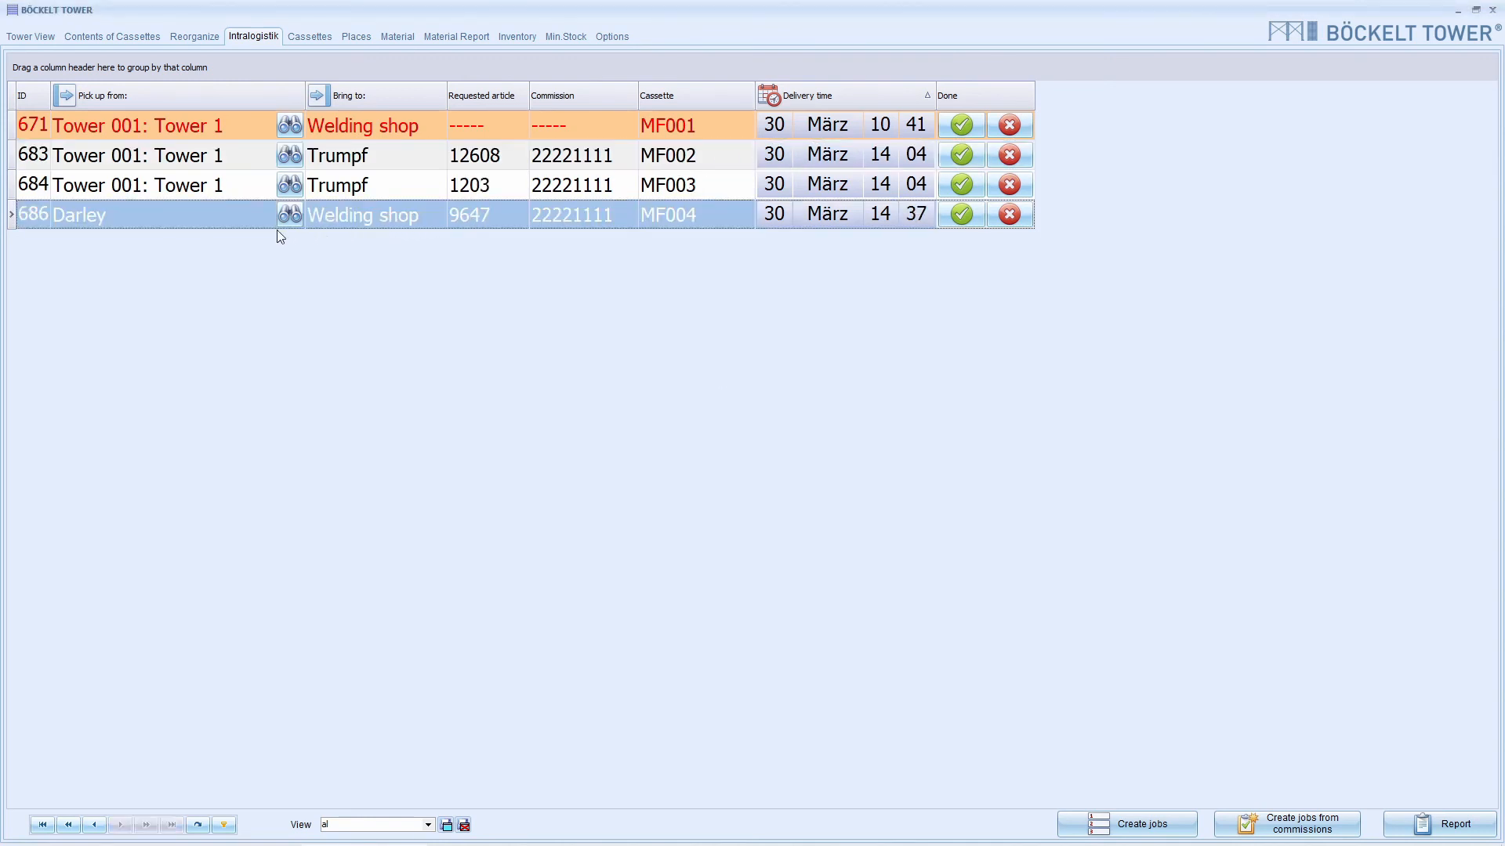
left_click(678, 221)
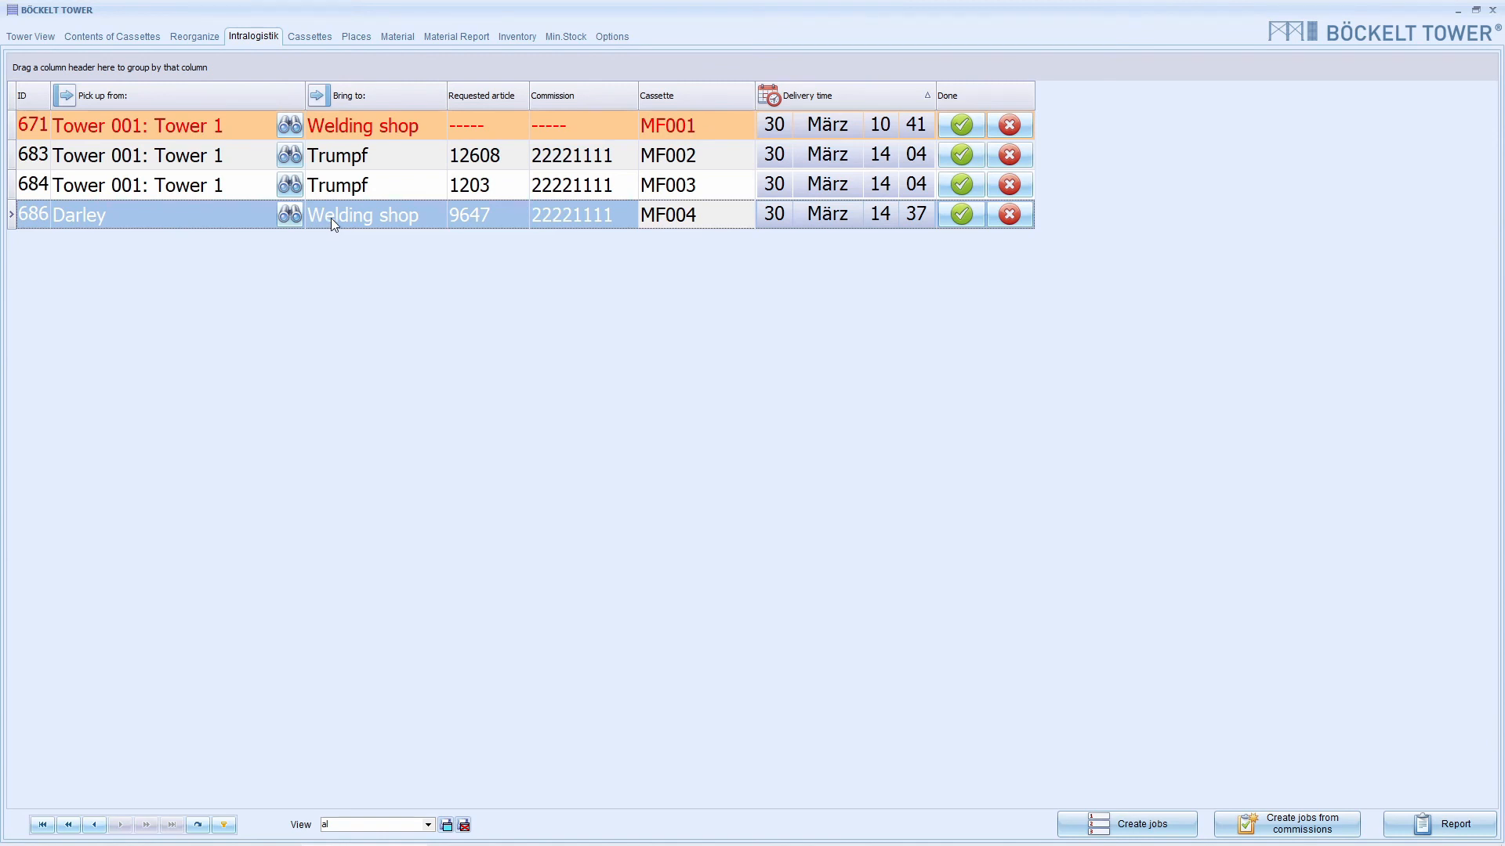
left_click(961, 214)
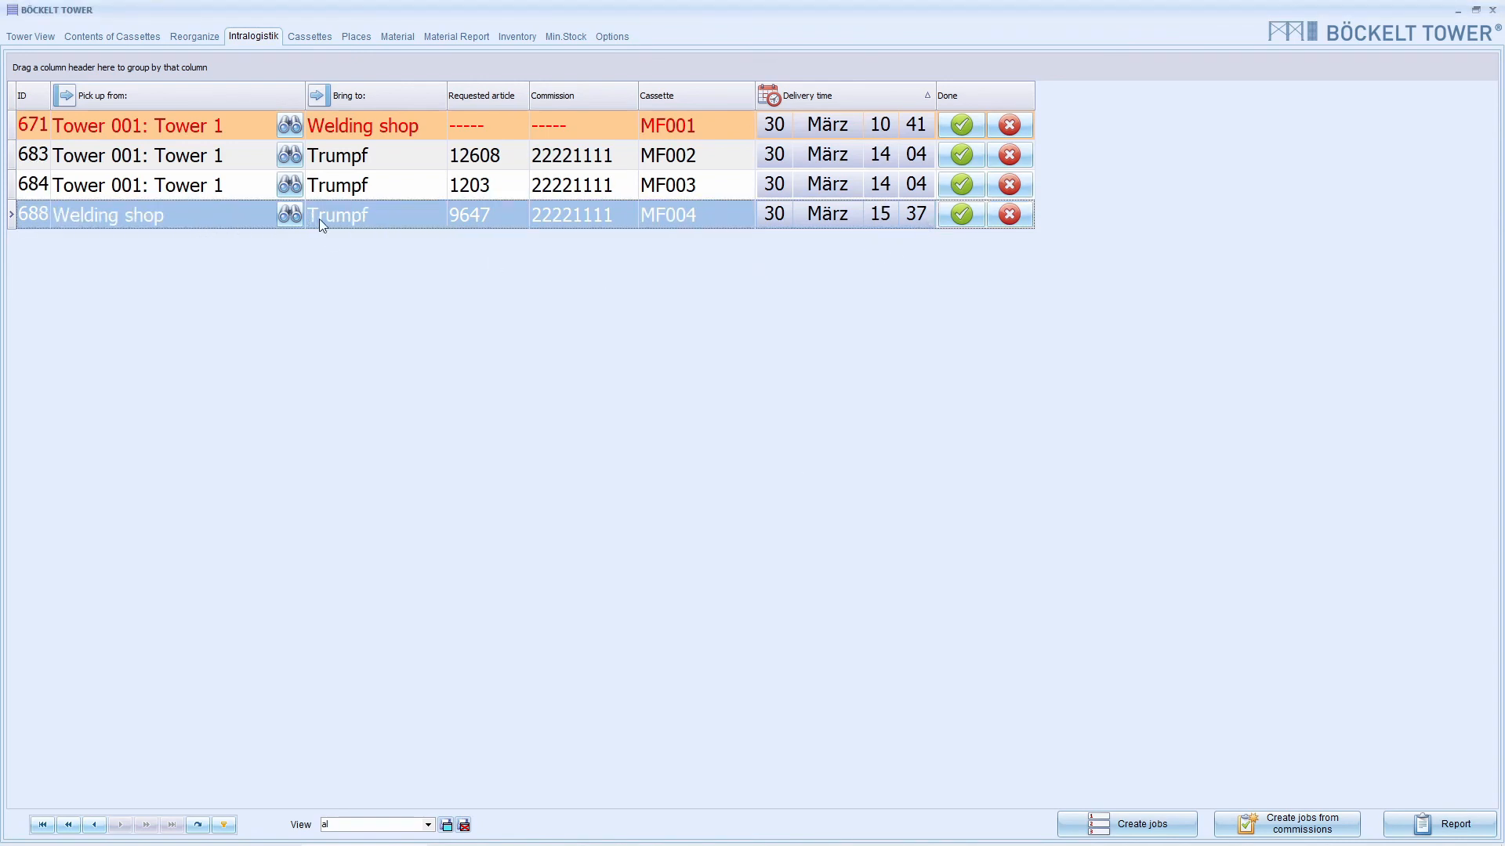
left_click(961, 214)
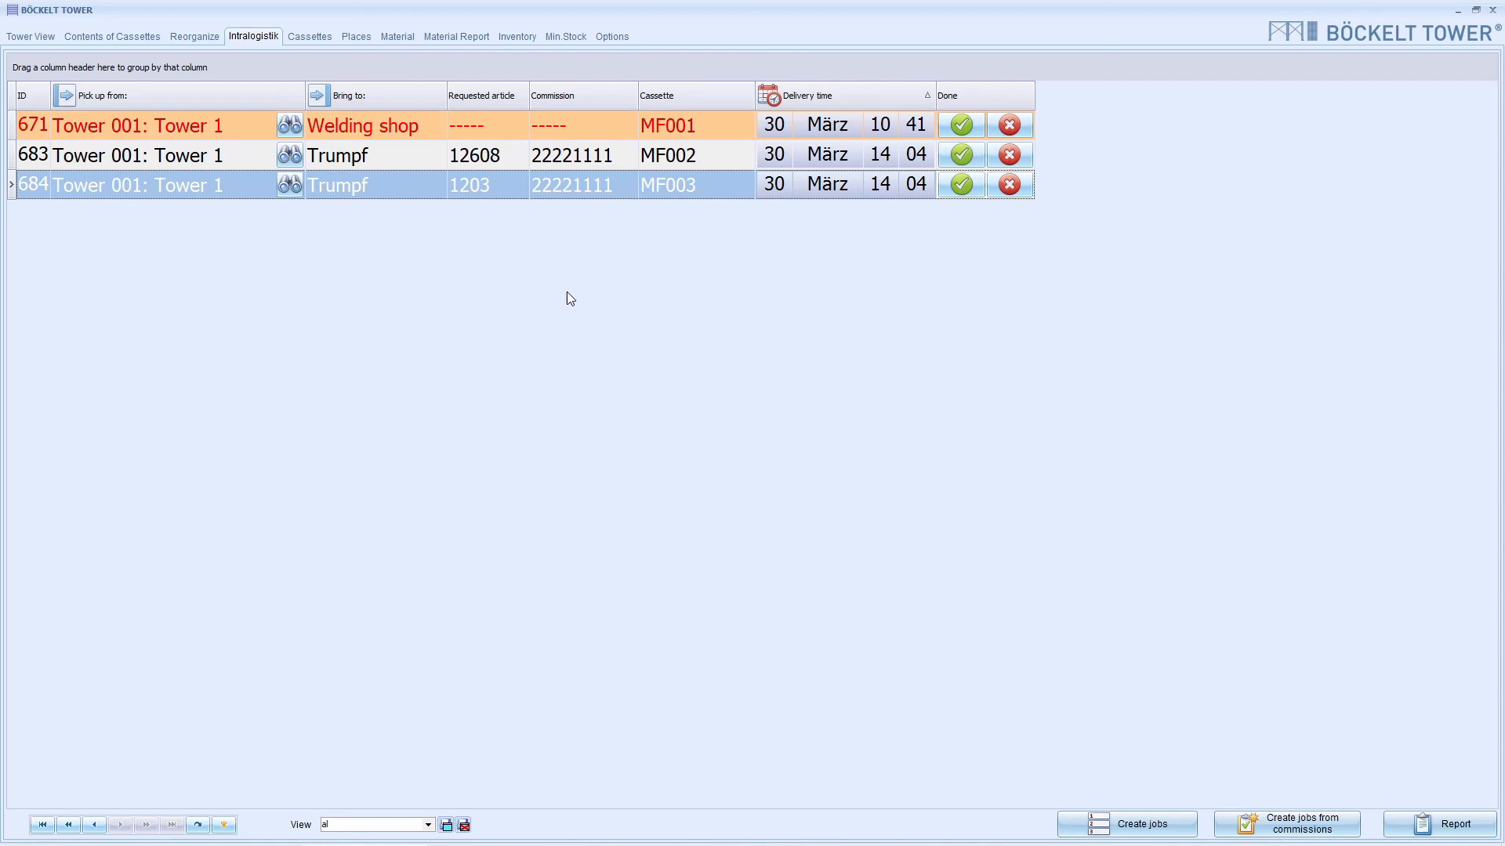
- Open the Intralogistik report to review the completed and cancelled jobs, and return to the job list
left_click(1433, 829)
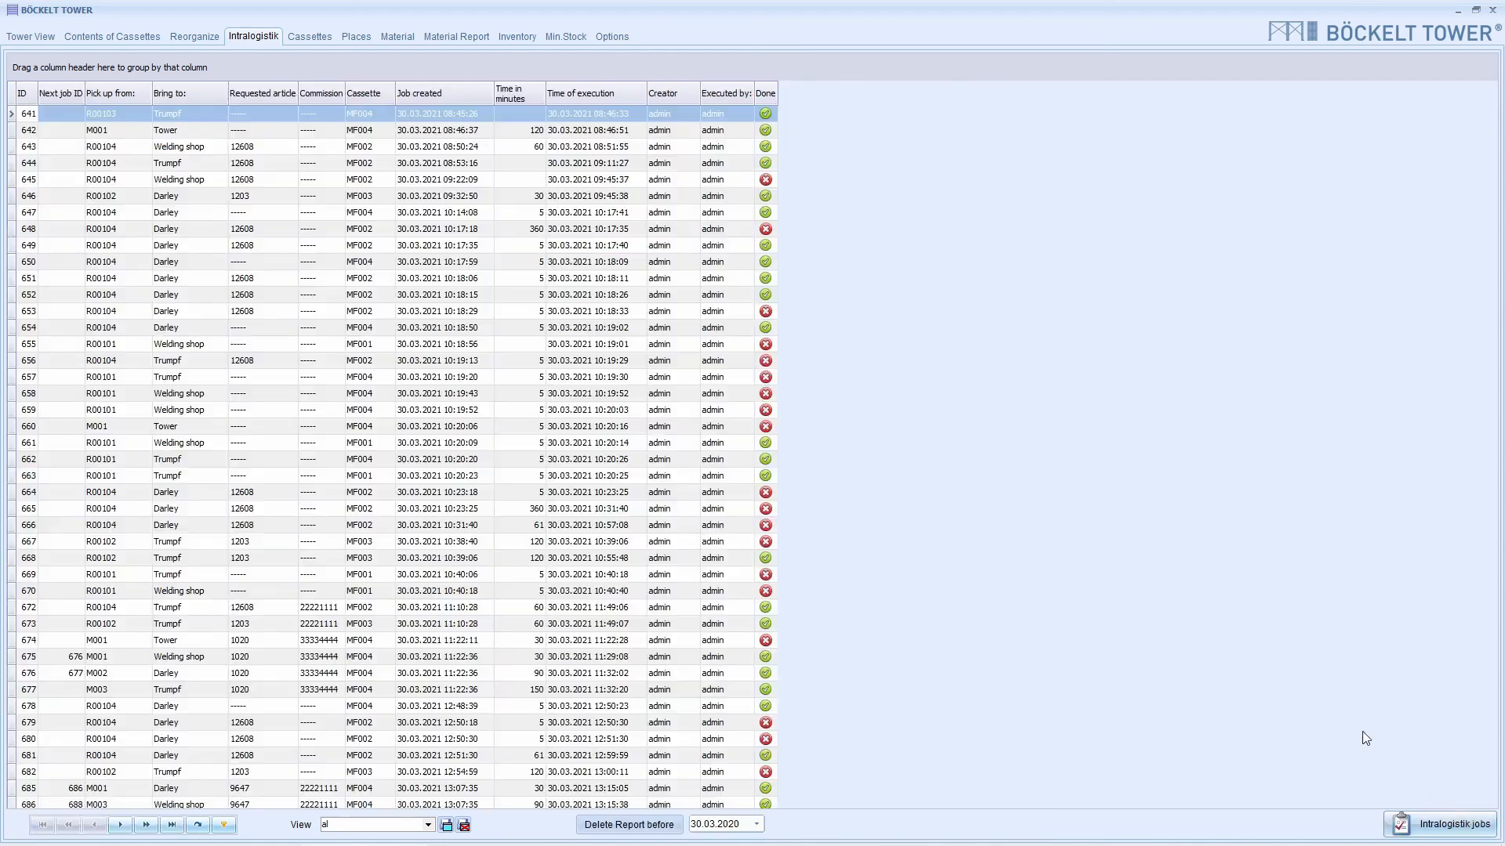
left_click(897, 473)
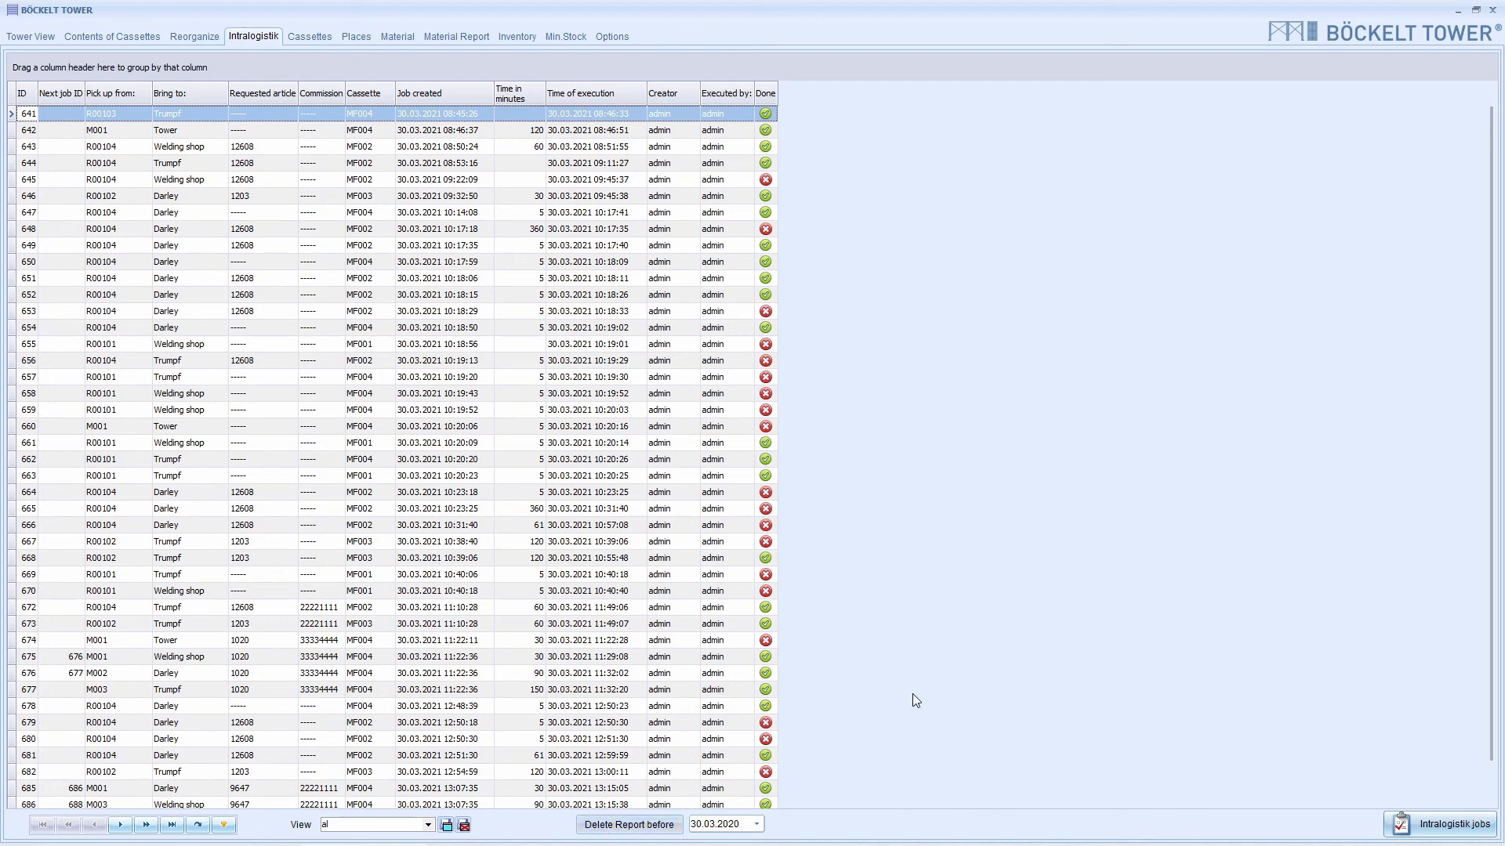
left_click(1446, 815)
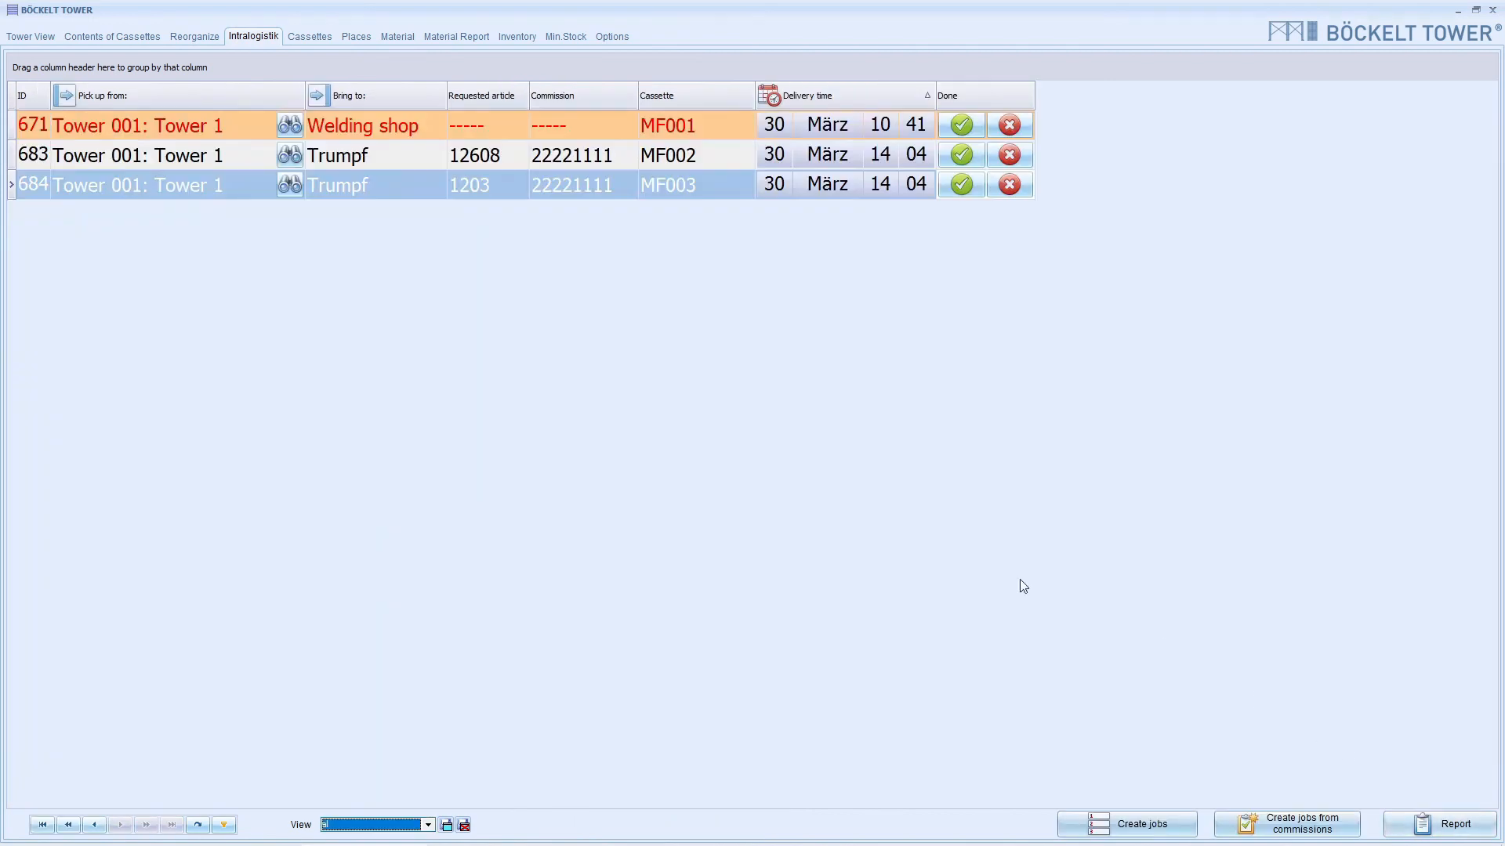